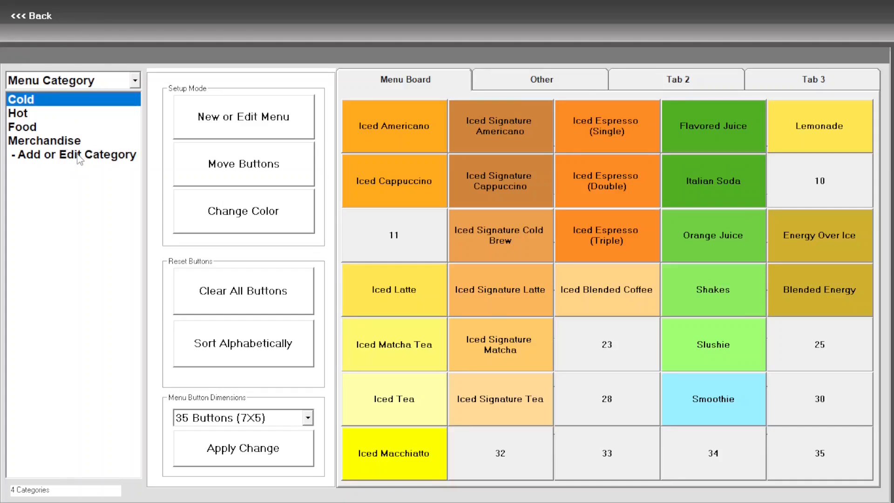
Add a menu category named Burgers with order 6 and save it
left_click(78, 155)
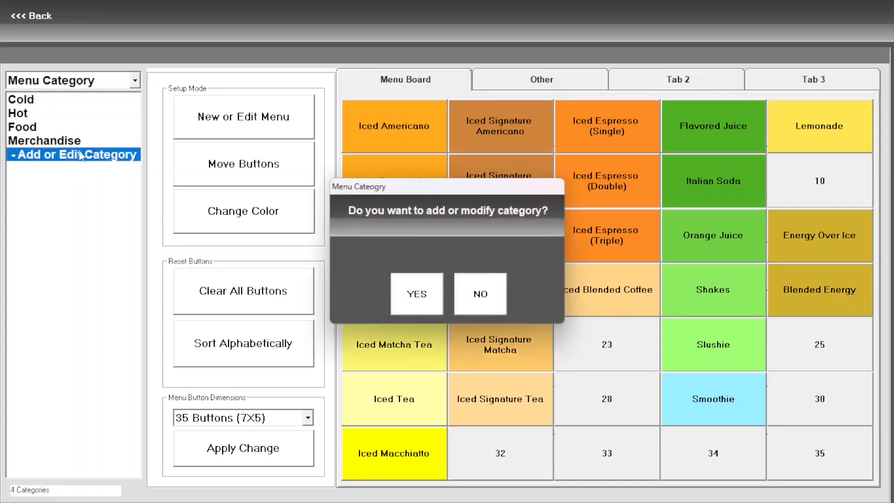
left_click(426, 296)
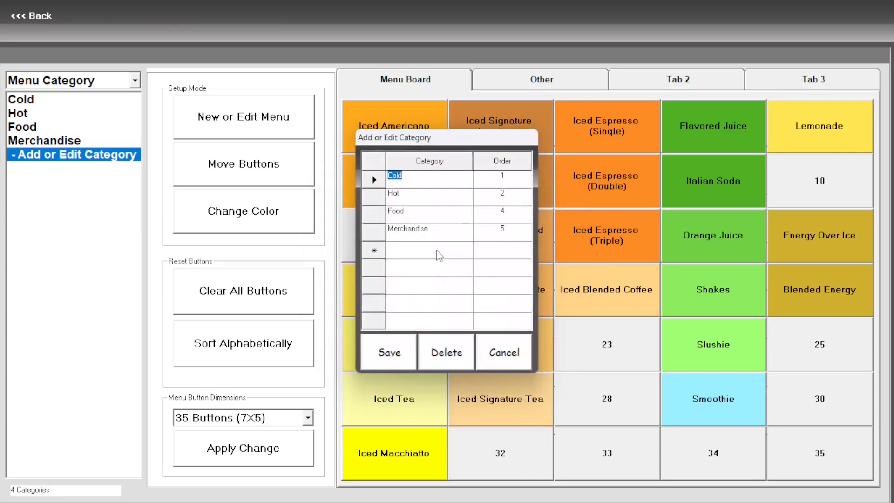
left_click(437, 250)
type("Burgers")
left_click(502, 247)
type("6")
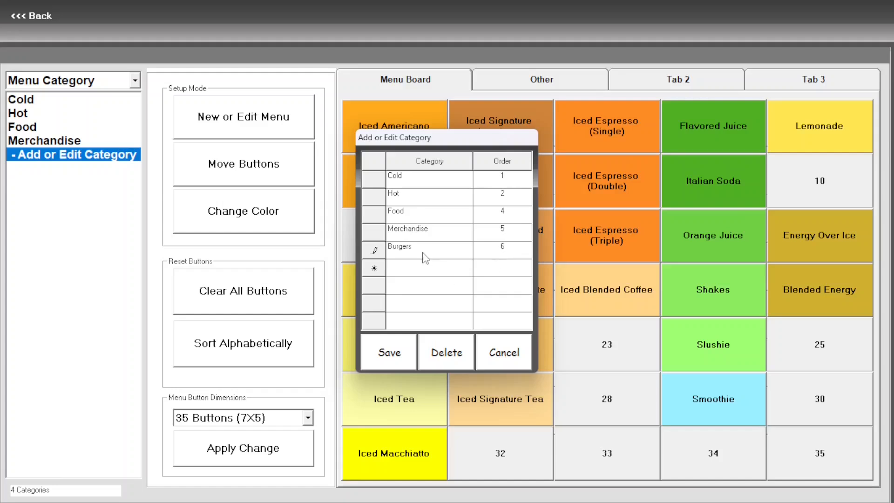
left_click(387, 353)
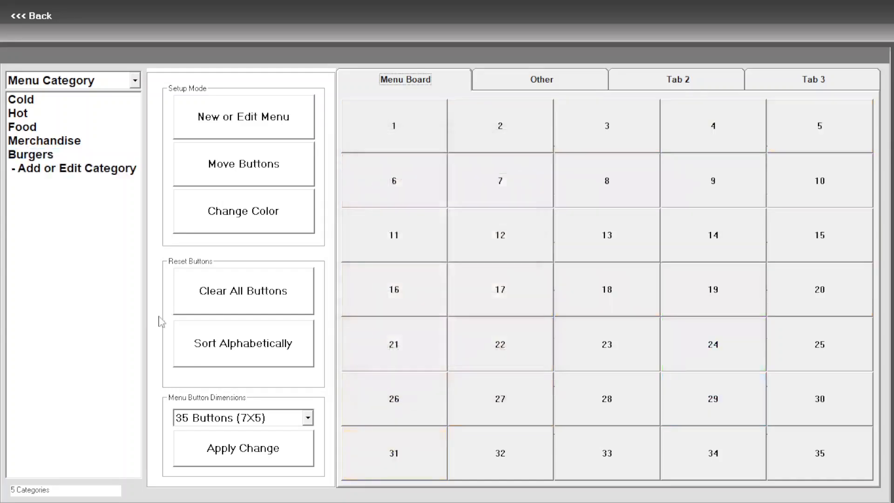
Create a menu item on button 1 of the Burgers category with department FOOD and description Hamburger
left_click(67, 140)
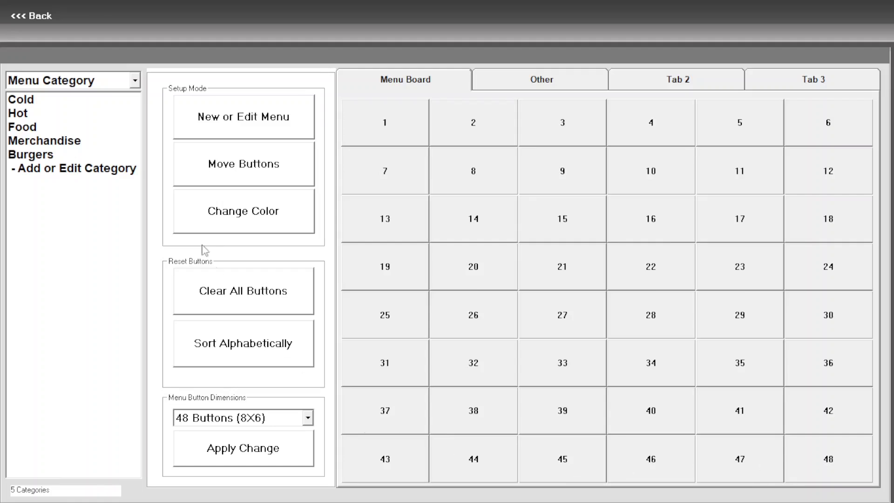
left_click(95, 158)
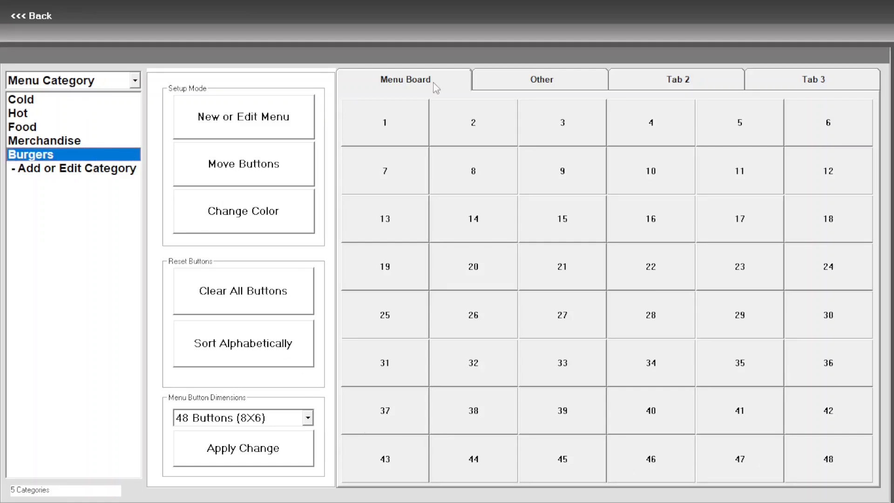
left_click(405, 120)
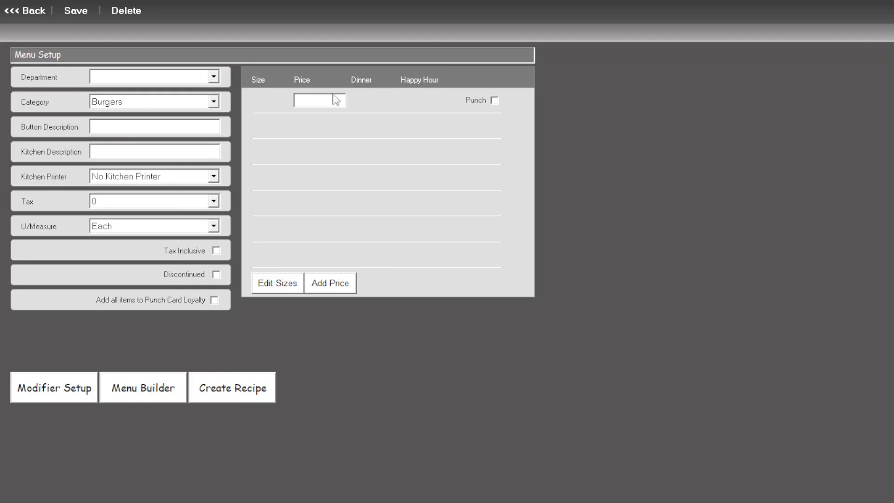
left_click(197, 78)
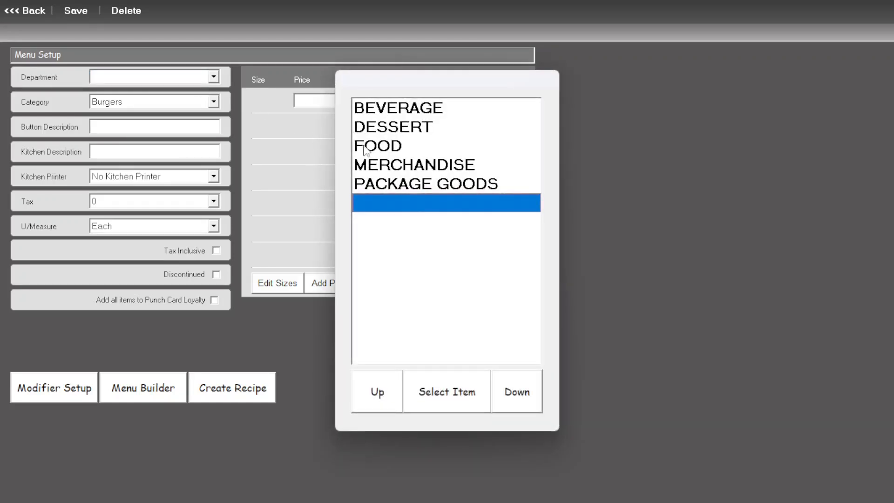
left_click(431, 148)
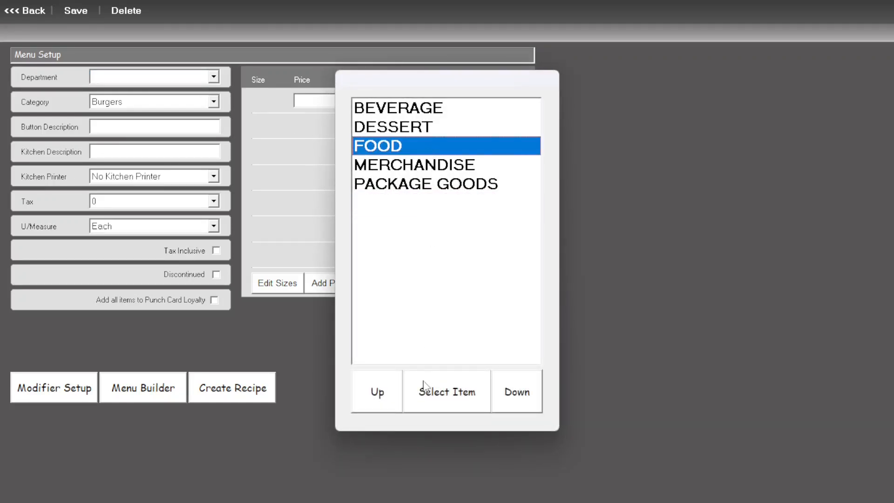
left_click(427, 396)
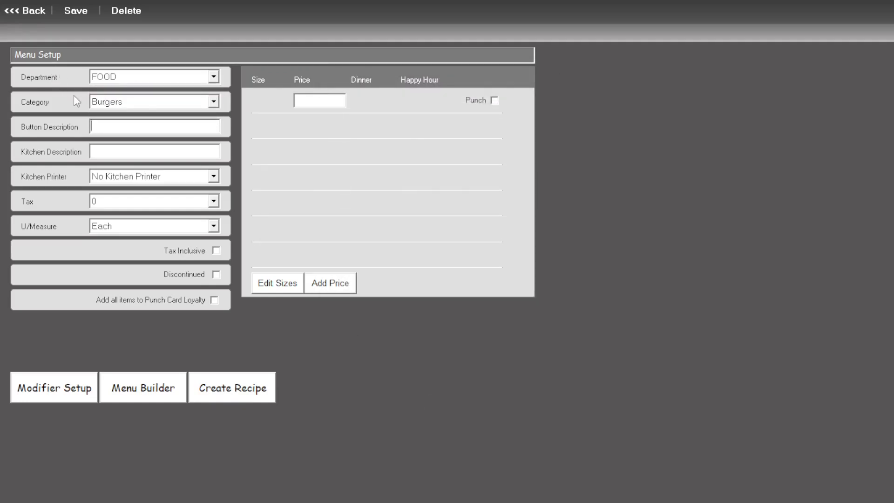
type("Hamburger")
Assign the Hamburger item to KITCHEN PRINTER 1 and set its tax to 9.8
left_click(127, 183)
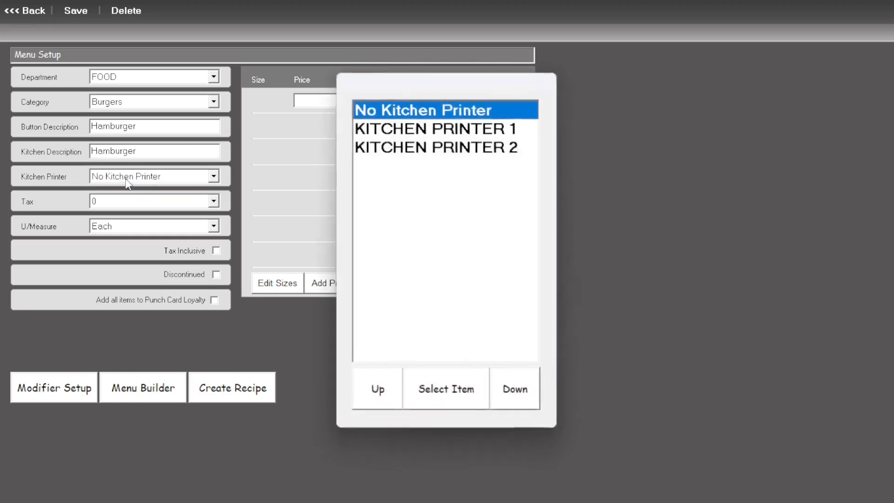
left_click(450, 136)
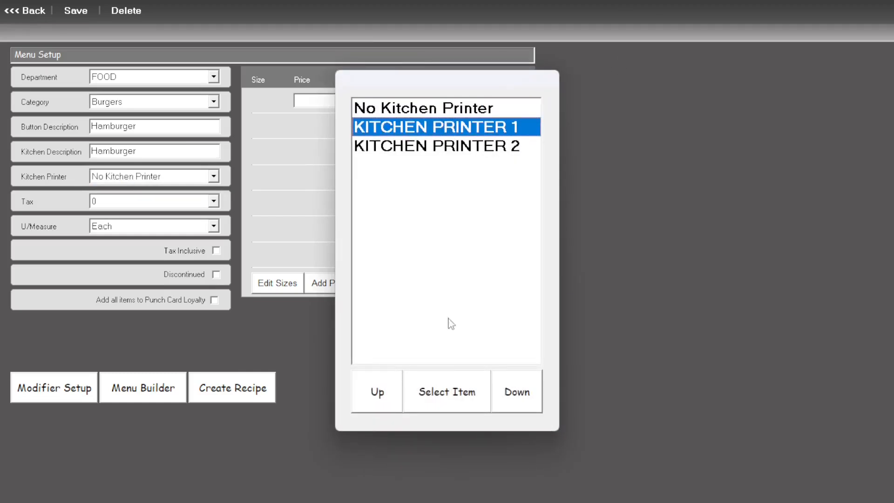
left_click(449, 379)
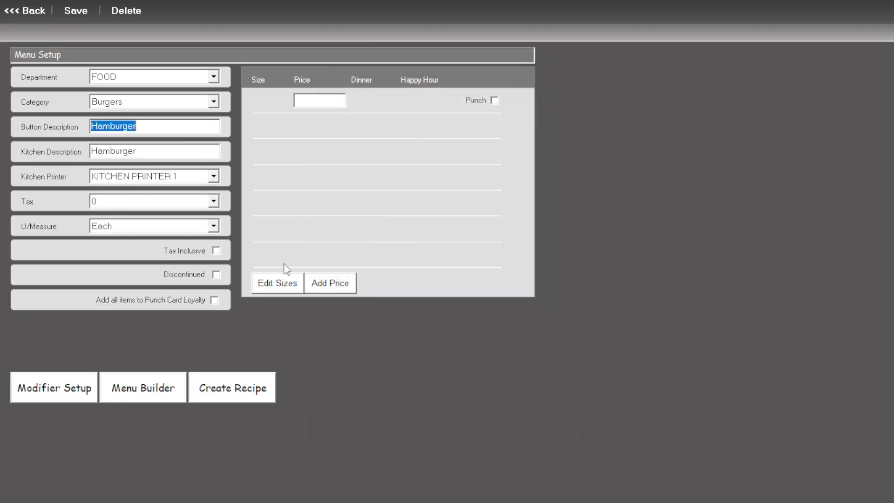
left_click(198, 205)
left_click(428, 129)
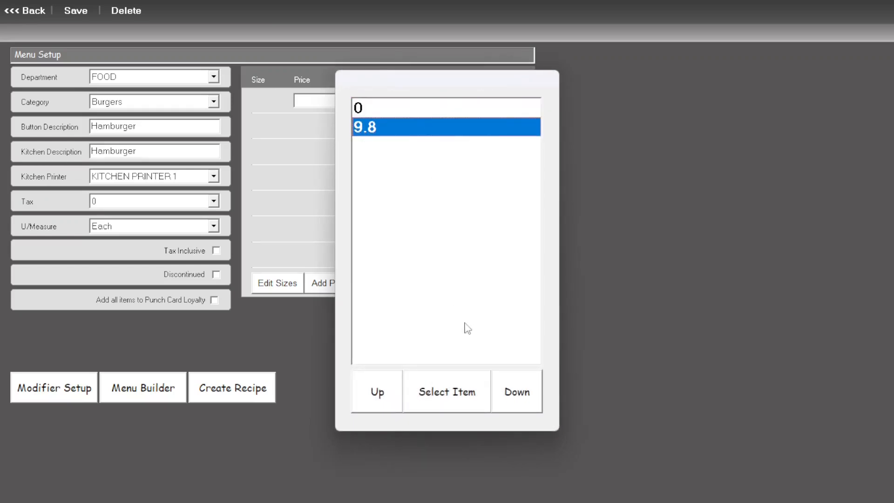
left_click(467, 389)
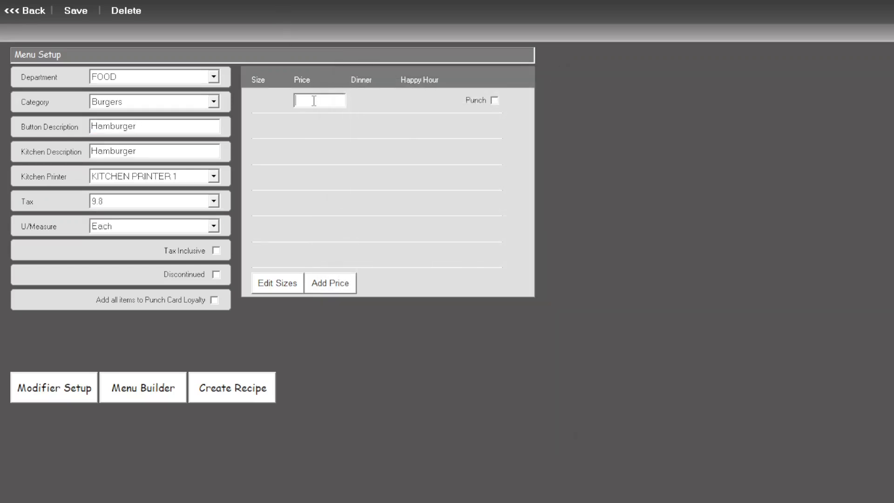
Set the Hamburger's price to 4.30 and save the item
type("430")
key("Tab")
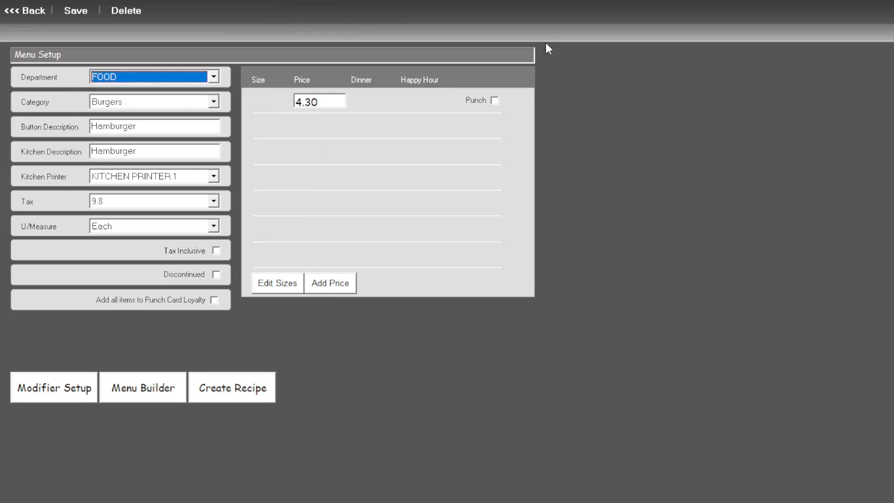
left_click(60, 7)
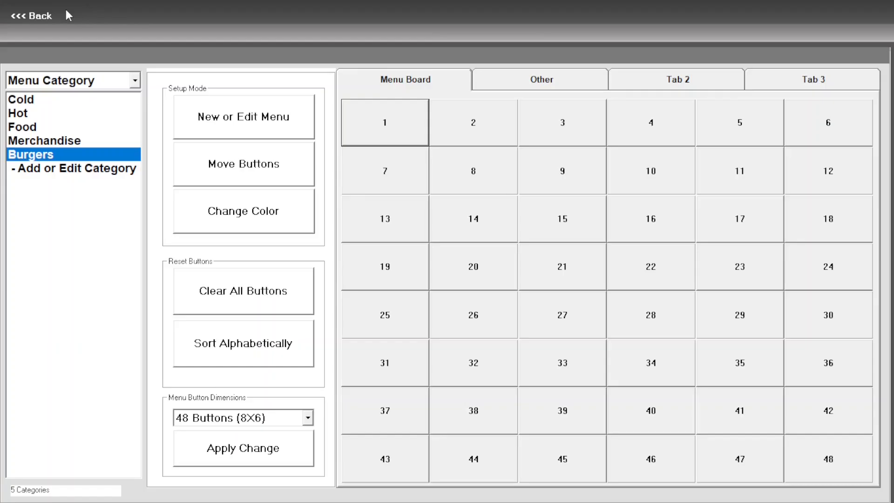
Create a menu item on button 2 of the Burgers category with department FOOD and description Cheeseburger
left_click(473, 126)
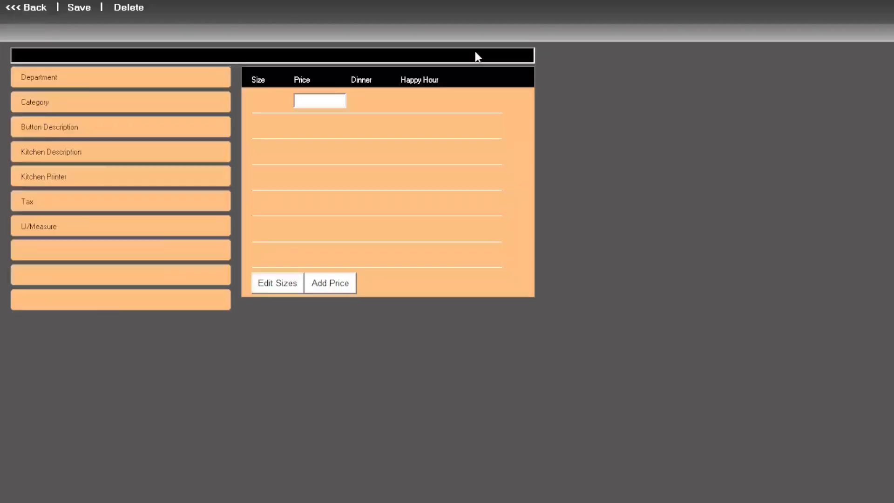
left_click(195, 83)
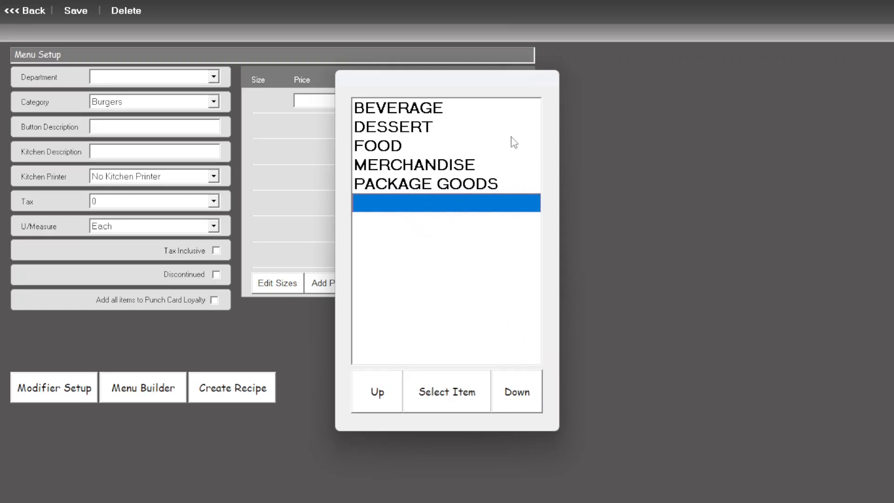
left_click(458, 149)
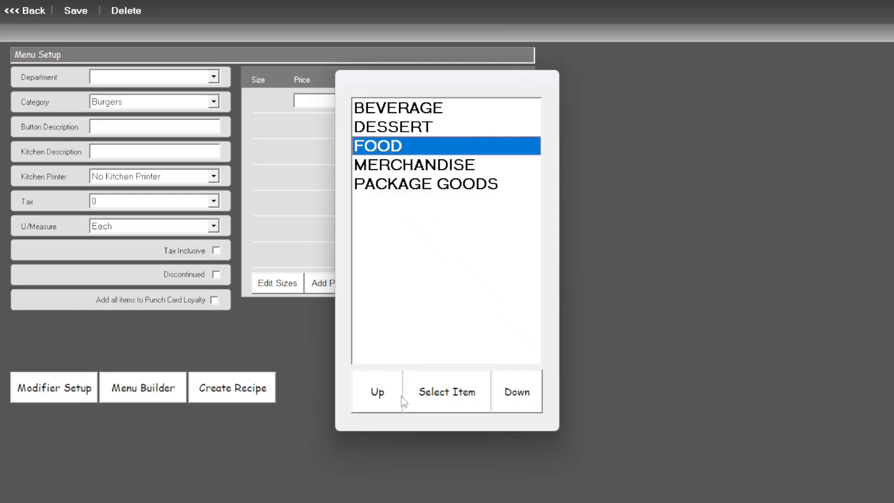
left_click(460, 400)
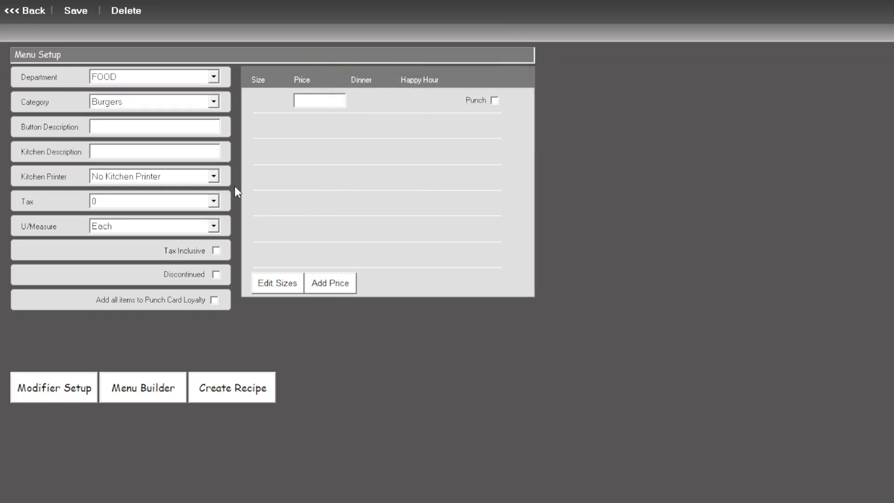
type("Cheeseburger")
Assign the Cheeseburger item to KITCHEN PRINTER 1 and set its tax to 9.8
left_click(217, 177)
left_click(393, 126)
left_click(446, 392)
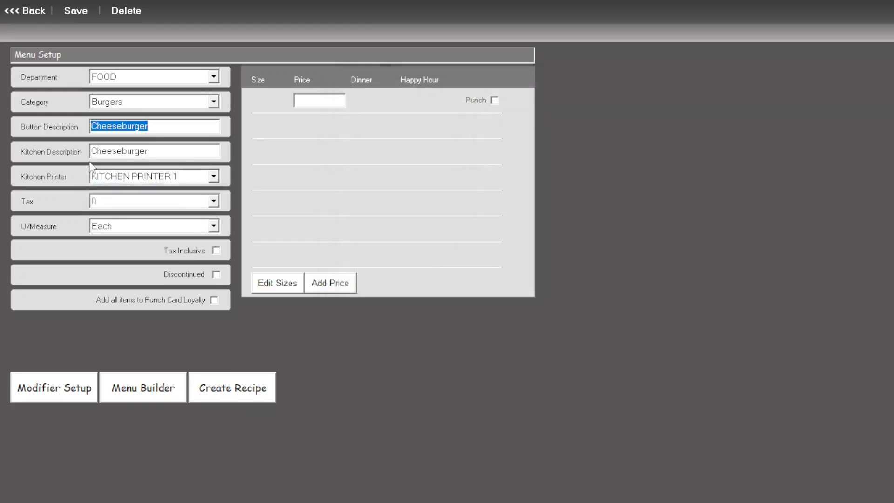
left_click(176, 200)
left_click(417, 145)
left_click(473, 398)
Set the Cheeseburger's price to 5.90 and save the item
left_click(314, 103)
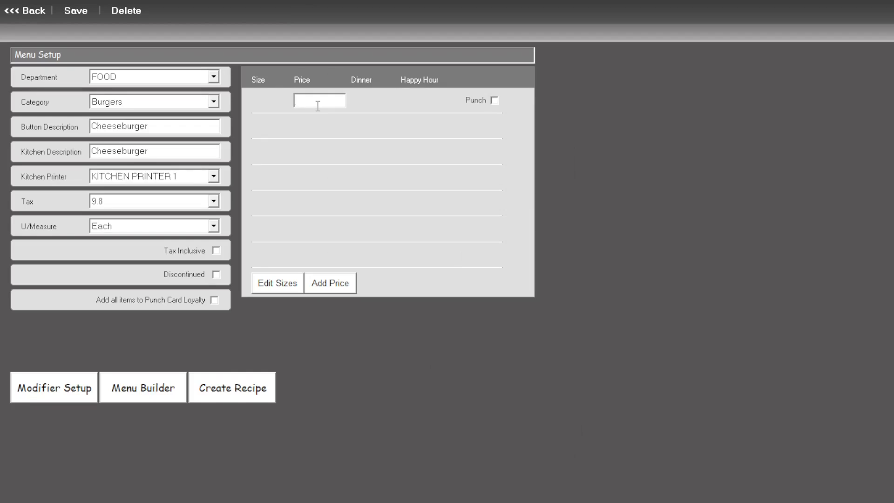
type("590")
key("Tab")
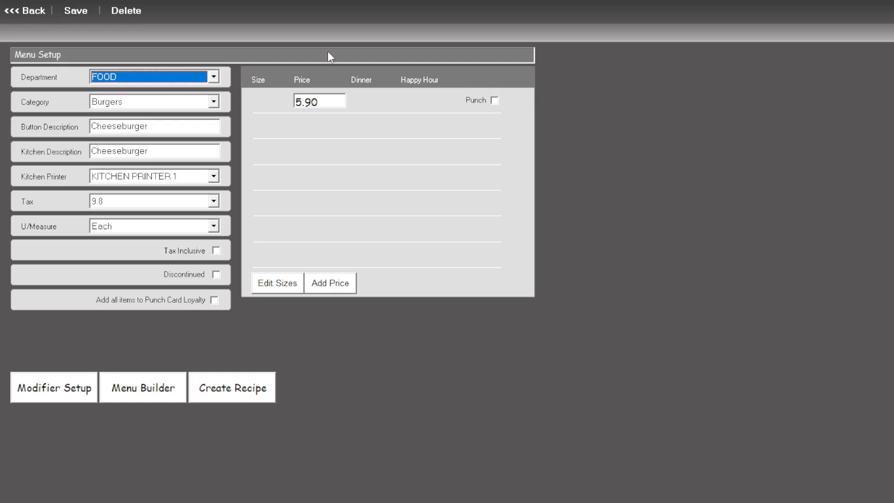
left_click(70, 10)
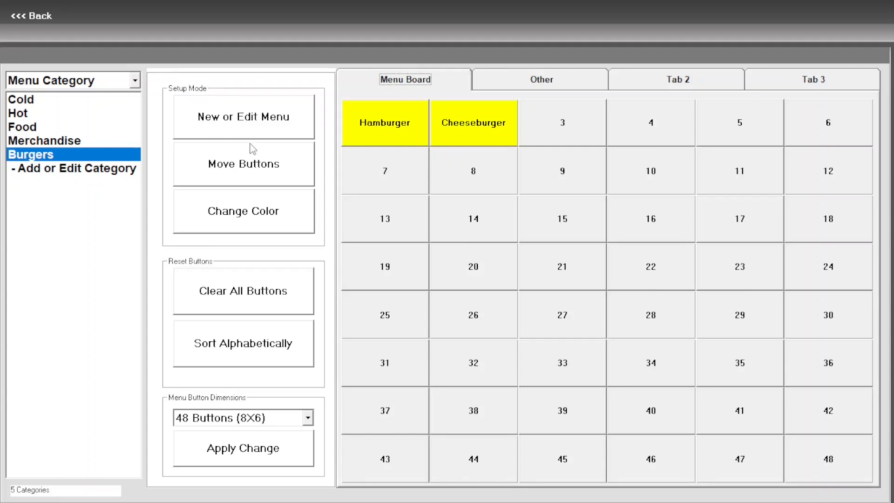
Review the saved setup of the Hamburger and Cheeseburger items, returning to the menu board after each
left_click(408, 140)
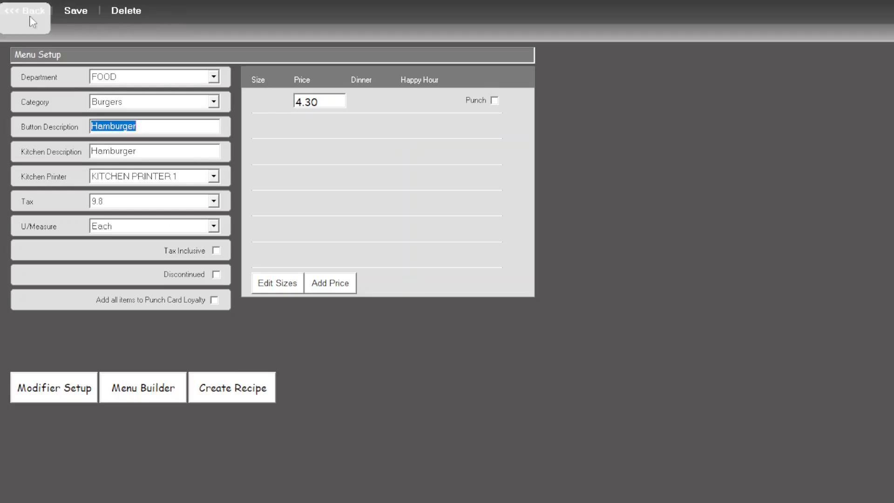
left_click(32, 21)
left_click(500, 135)
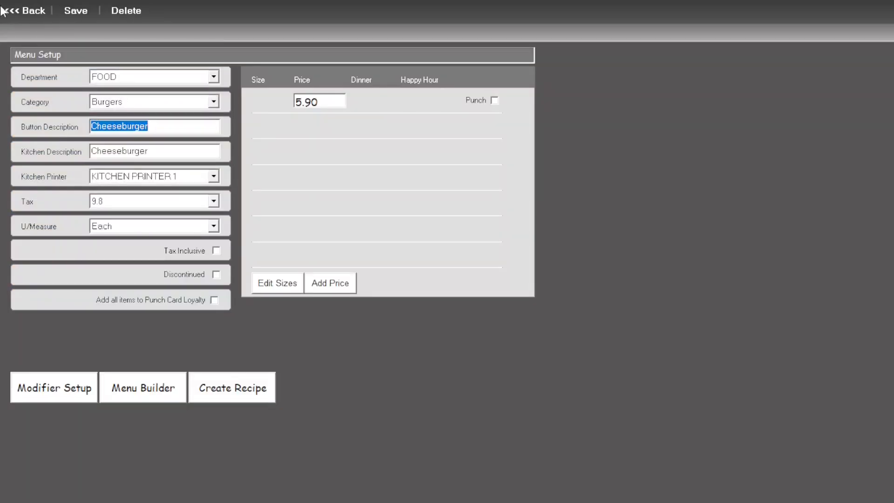
left_click(27, 22)
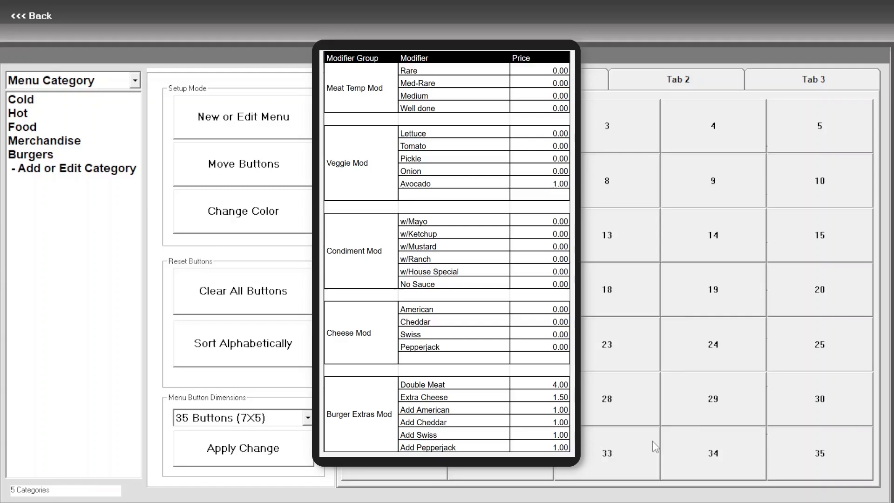
Switch to the modifier categories and add one named Meat Temp Mod with order 46
left_click(123, 80)
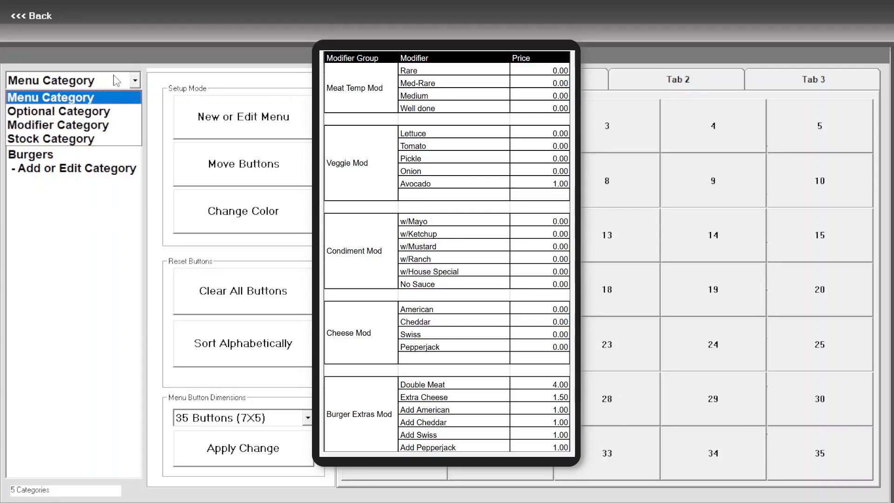
left_click(93, 125)
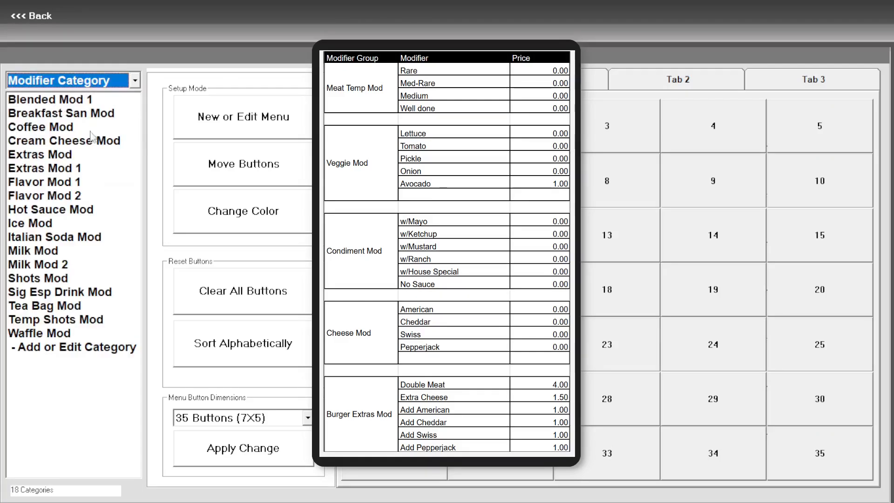
left_click(87, 350)
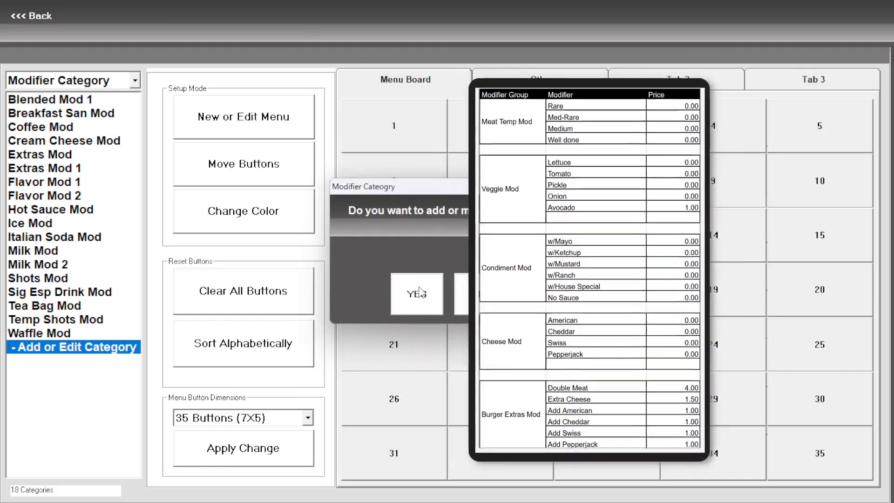
scroll(425, 298, "down", 4)
left_click(413, 318)
left_click(411, 304)
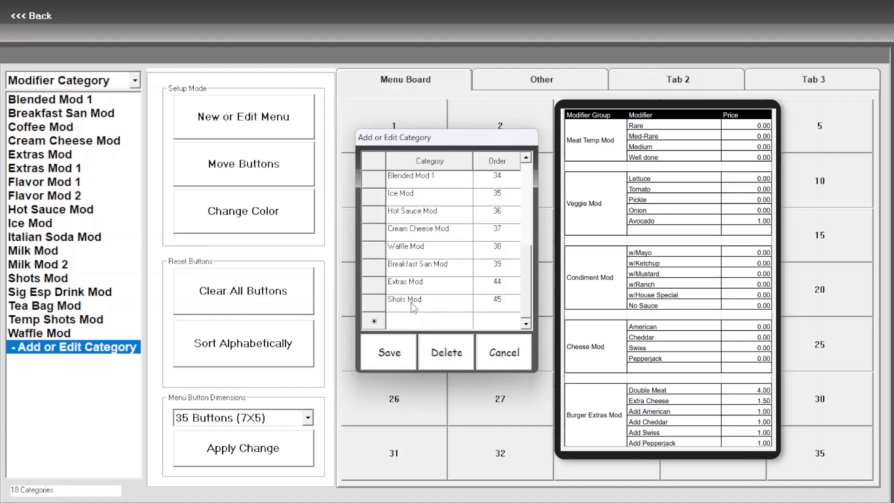
type("Meat ")
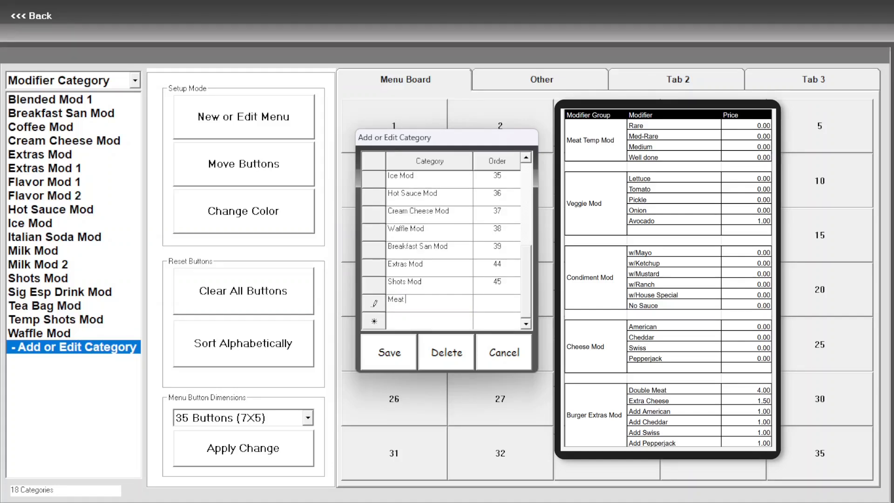
type("Temp Mod")
left_click(501, 303)
type("46")
Add a modifier category named Cheese Mod with order 47
left_click(440, 320)
type("Cheese Mod")
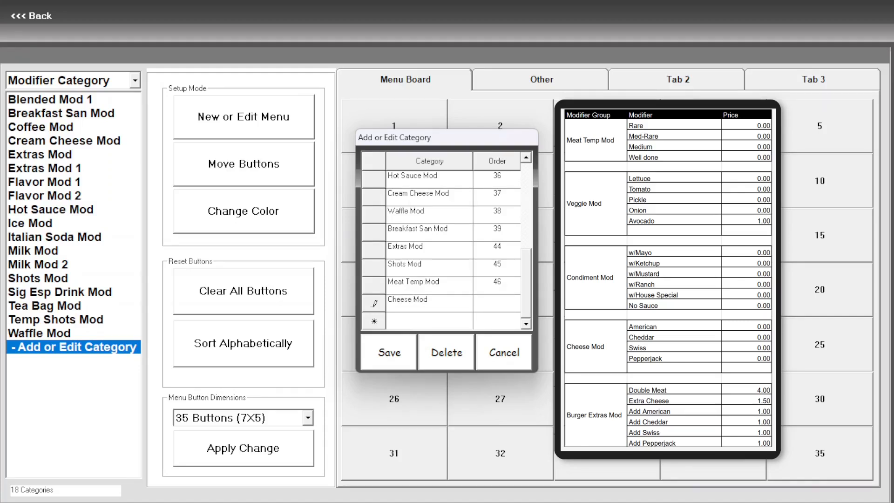
left_click(487, 305)
type("47")
Add a modifier category named Veggie Mod with order 48
left_click(455, 323)
type("Veggie mod")
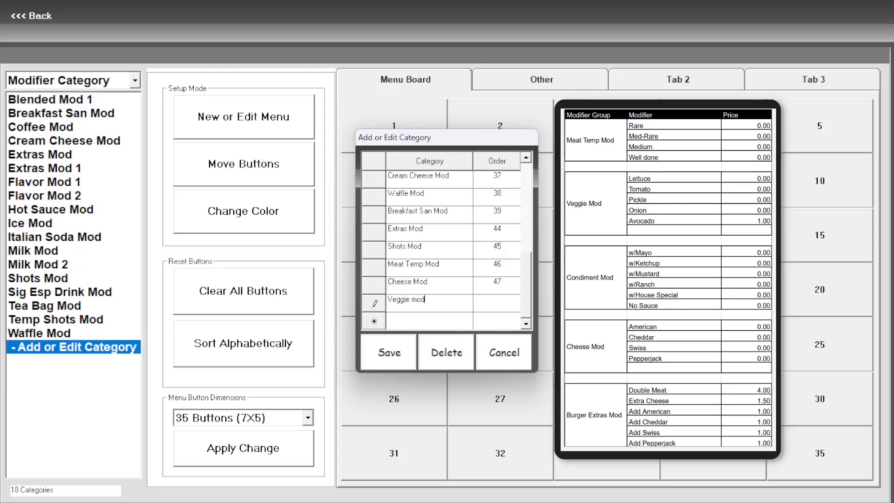
key("BackSpace")
key("BackSpace")
key("BackSpace")
type("Mod")
left_click(513, 301)
type("48")
Add a modifier category named Condiment Mod with order 49
left_click(438, 318)
type("Condiment Mod")
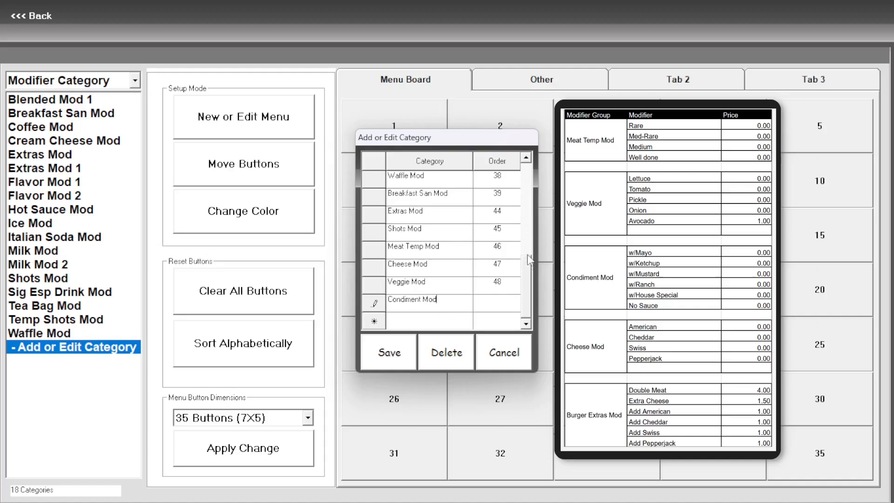
left_click(482, 309)
type("49")
Add a modifier category named Burger Extras Mod with order 50 and save the category list
left_click(413, 320)
type("Burger Ex")
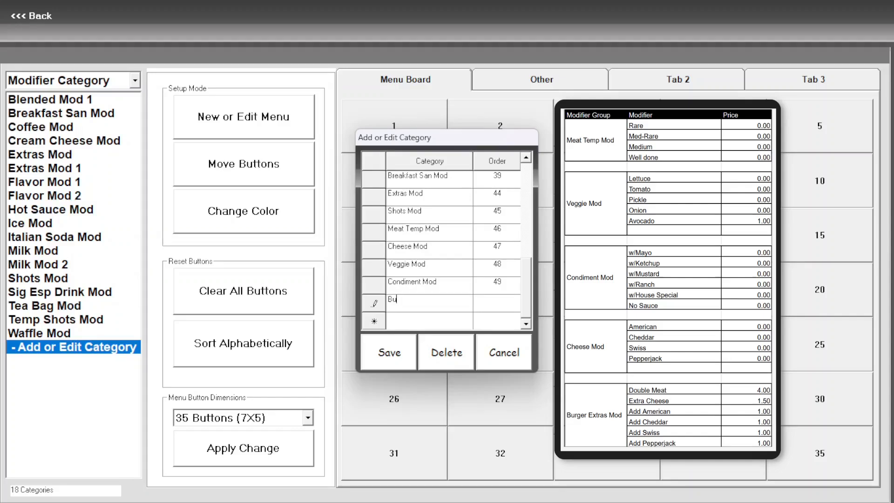
type("tras Mod")
left_click(503, 302)
type("50")
left_click(405, 355)
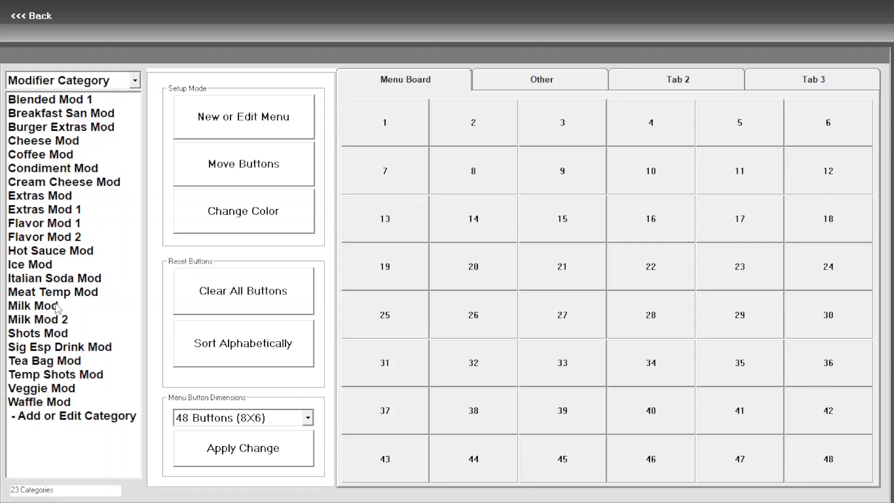
Create a modifier on the first button of Meat Temp Mod with department FOOD and description Rare
left_click(68, 295)
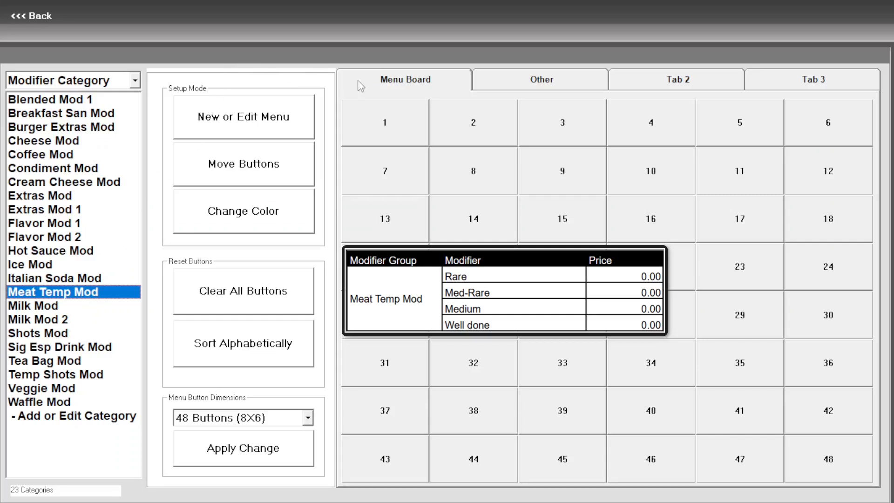
left_click(382, 120)
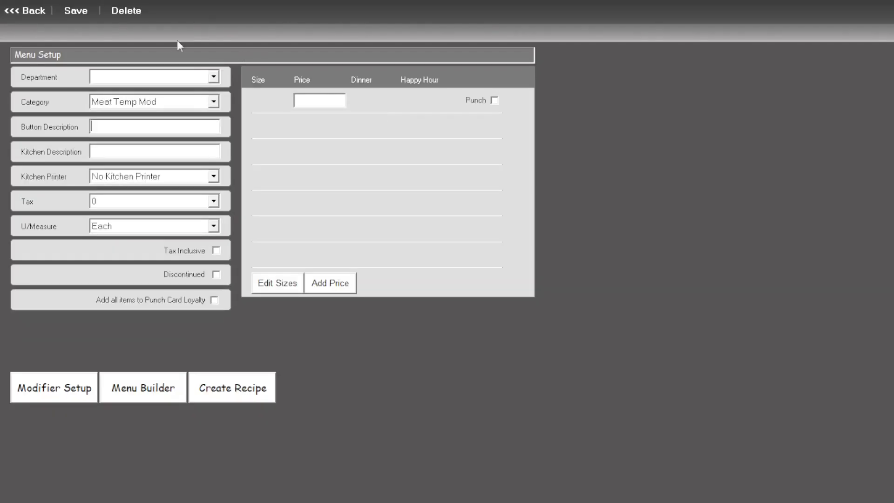
left_click(161, 81)
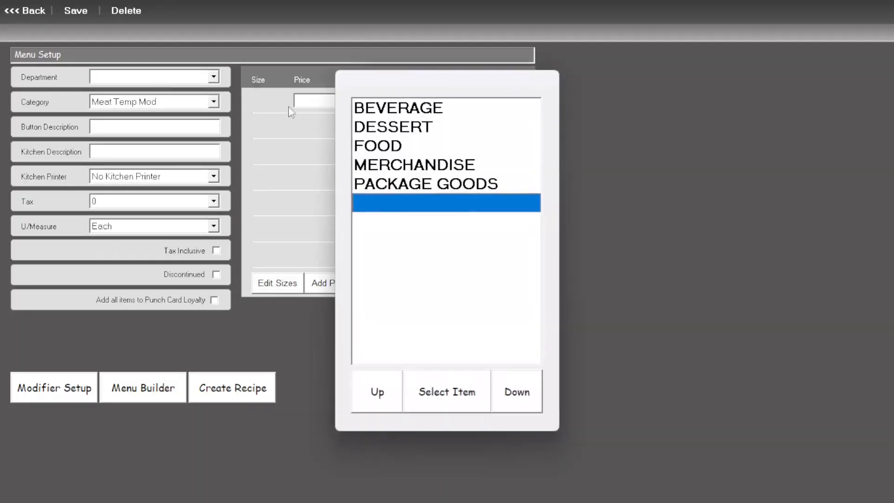
left_click(389, 145)
left_click(448, 403)
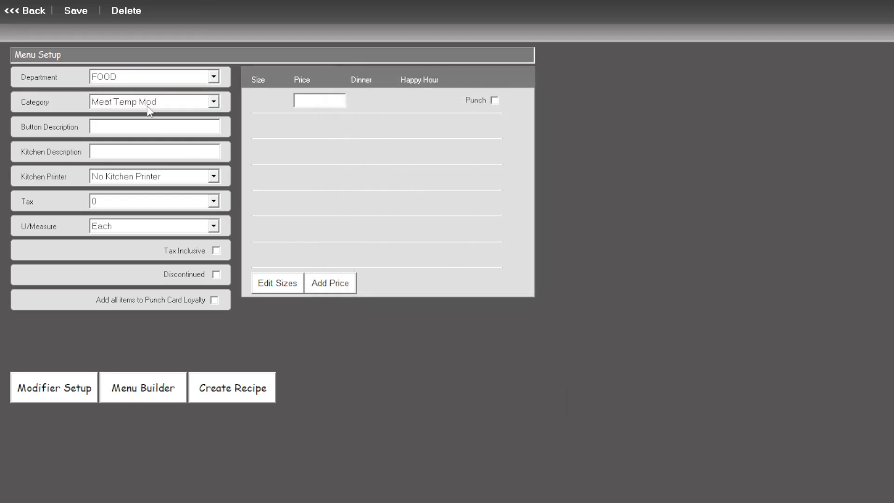
type("Rare")
Set the Rare modifier's tax to 9.8 and its price to 0, and save it
left_click(198, 203)
left_click(405, 135)
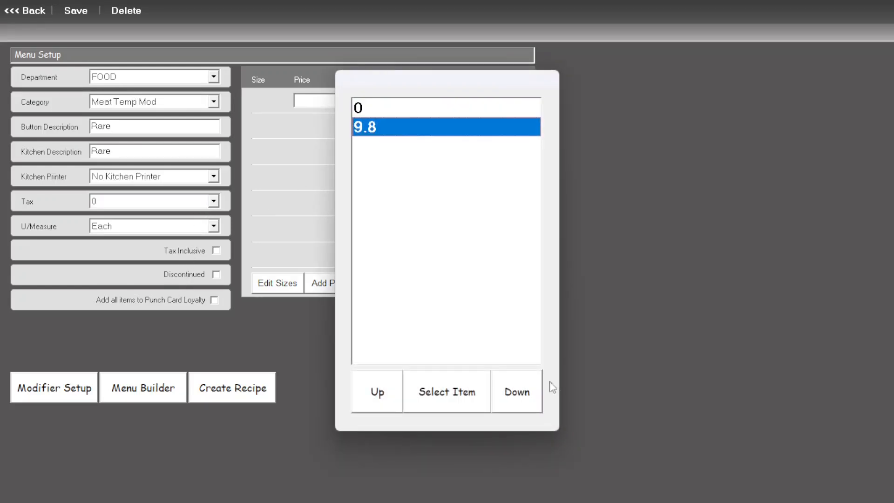
left_click(483, 399)
left_click(306, 106)
type("0")
key("Tab")
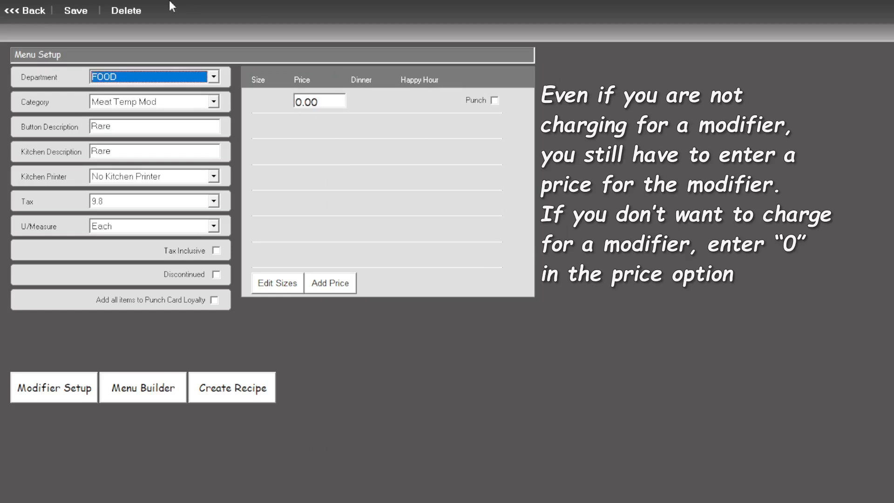
left_click(65, 14)
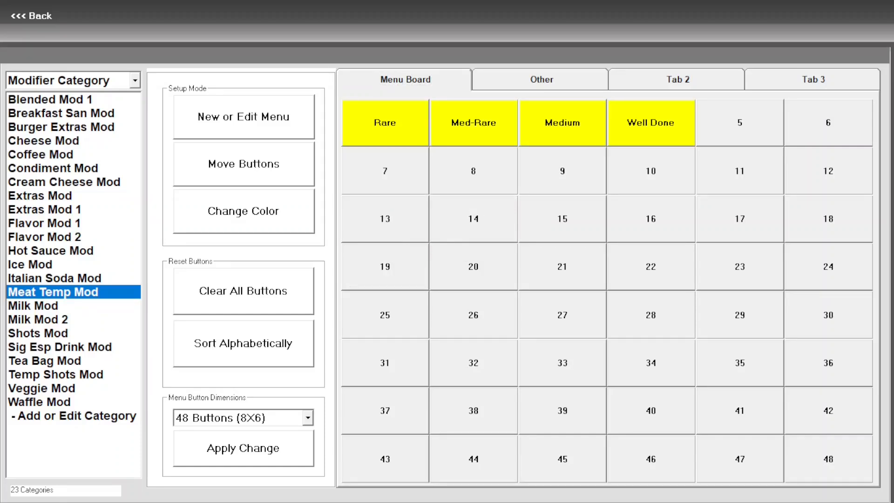
Create a modifier on the first button of Cheese Mod with department FOOD and description American
left_click(67, 145)
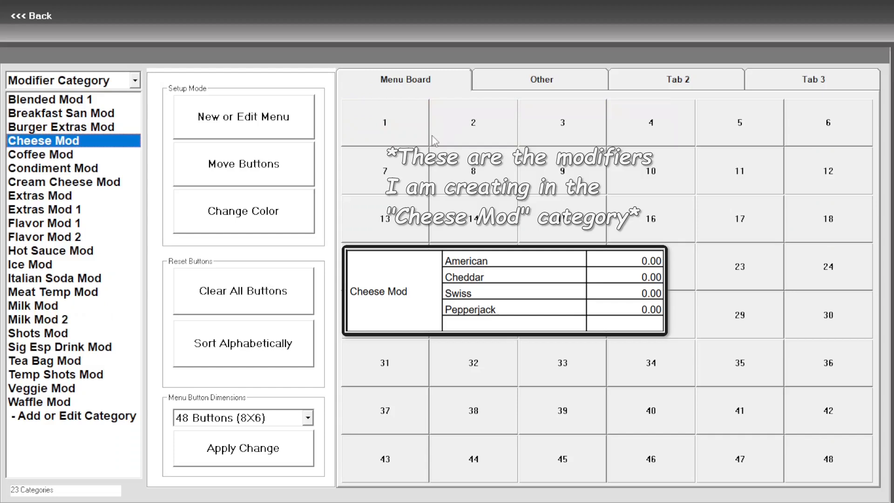
left_click(403, 123)
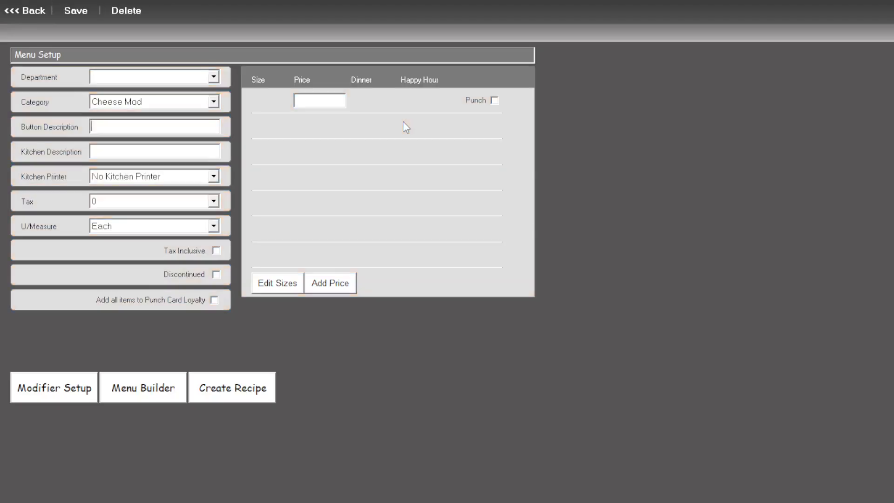
left_click(147, 78)
left_click(367, 148)
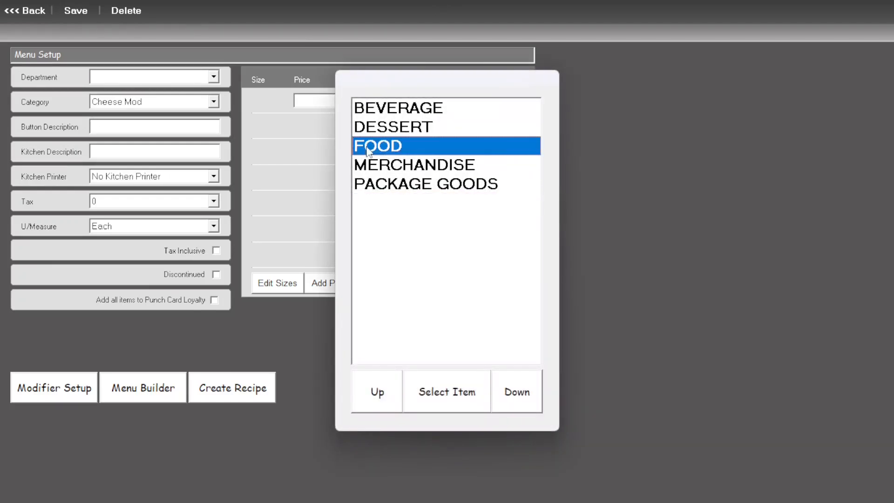
left_click(465, 393)
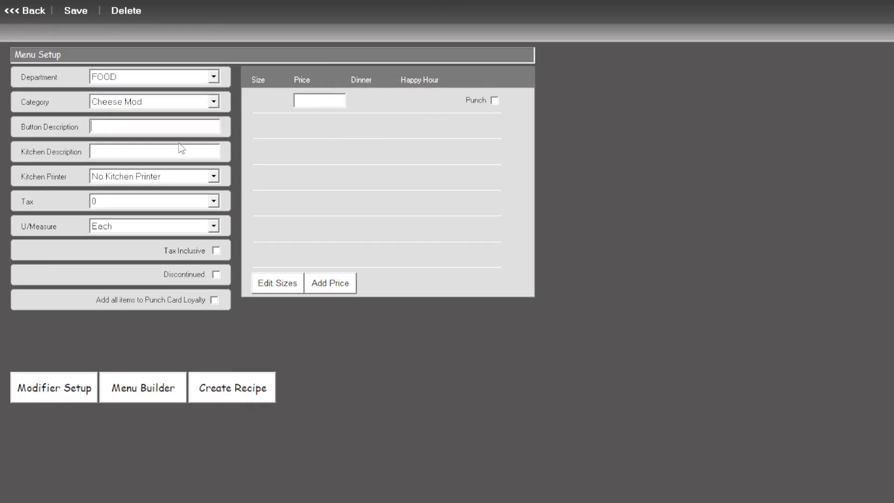
type("American")
Set the American modifier's tax to 9.8 and its price to 0, and save it
left_click(174, 201)
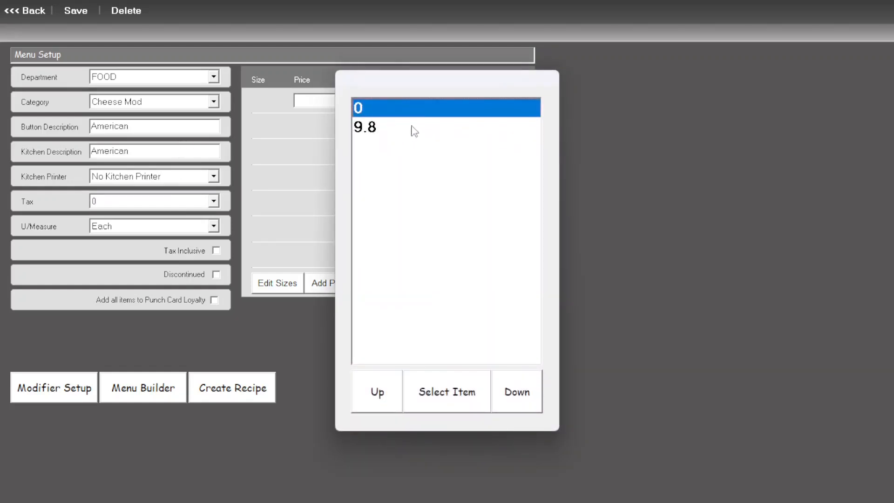
left_click(409, 130)
left_click(460, 399)
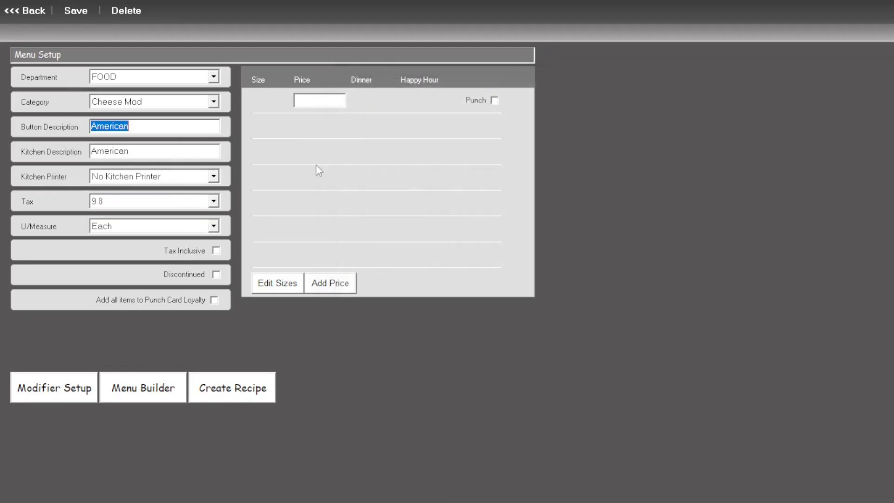
left_click(311, 101)
type("0")
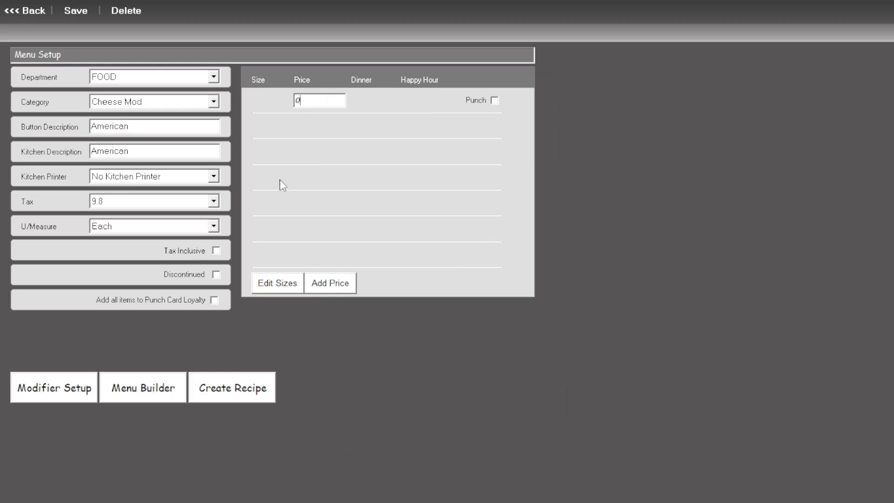
key("Tab")
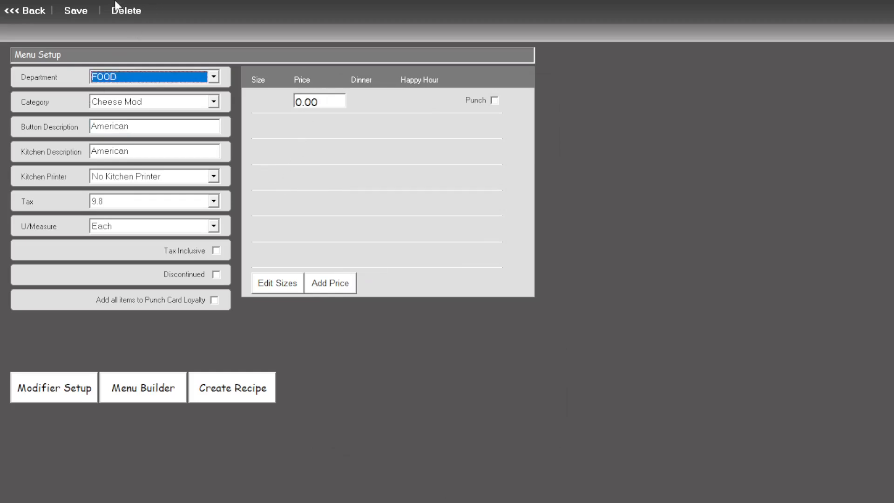
left_click(73, 7)
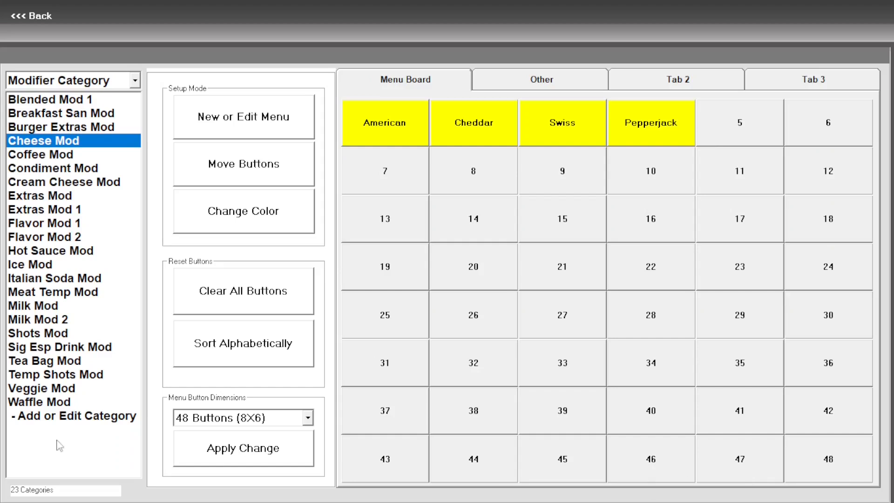
Create a modifier on the first button of Veggie Mod with department FOOD and description Lettuce
left_click(59, 388)
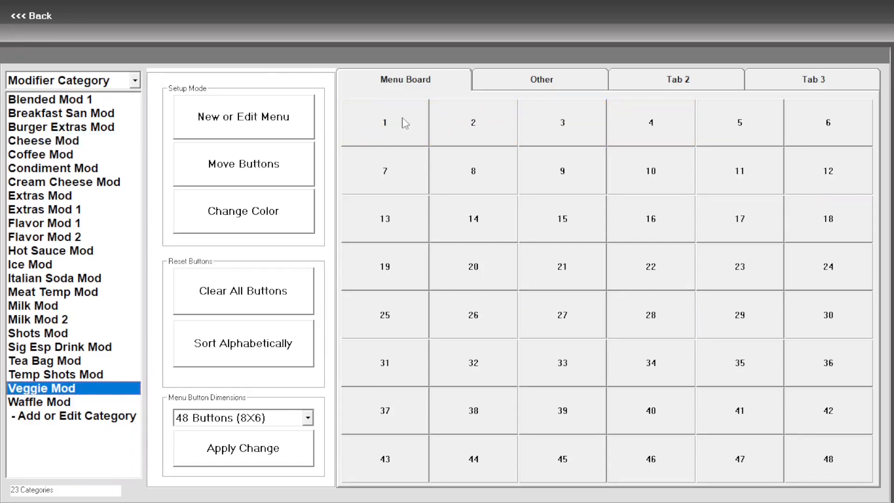
left_click(406, 125)
left_click(406, 126)
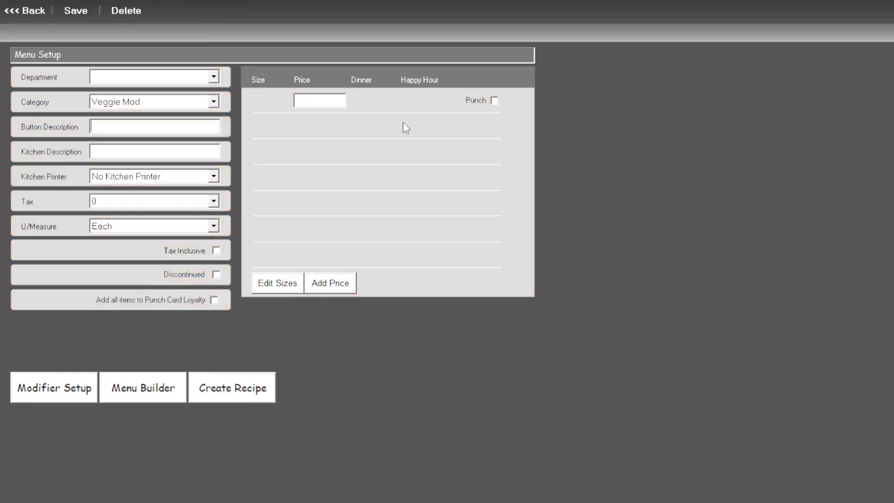
left_click(164, 79)
left_click(406, 147)
left_click(447, 404)
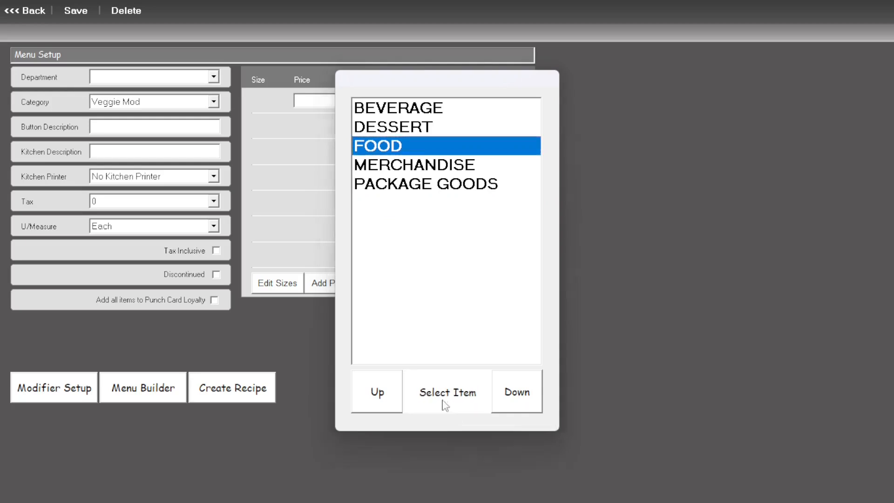
type("Lettuce")
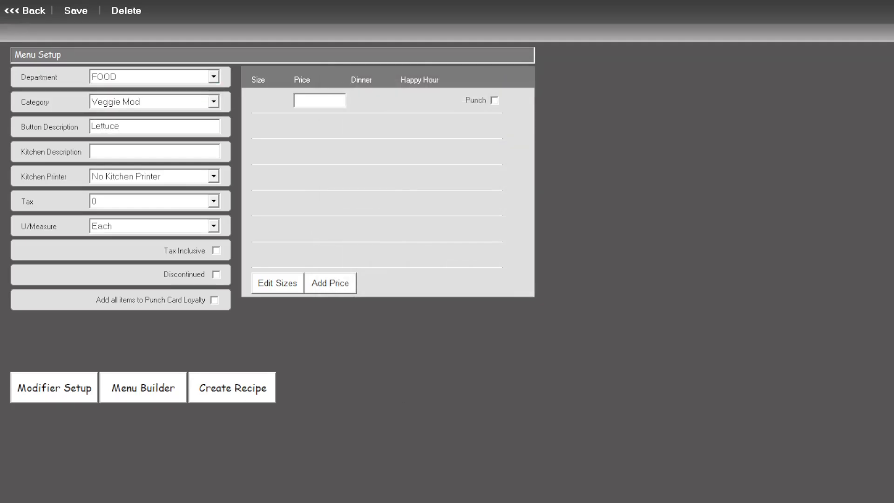
Set the Lettuce modifier's tax to 9.8 and its price to 0, and save it
left_click(214, 202)
left_click(461, 126)
left_click(406, 393)
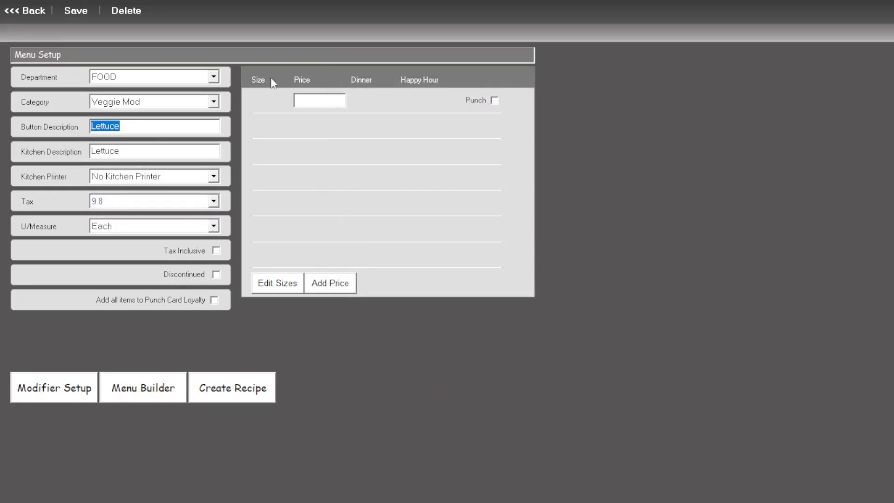
left_click(313, 99)
type("0")
key("Tab")
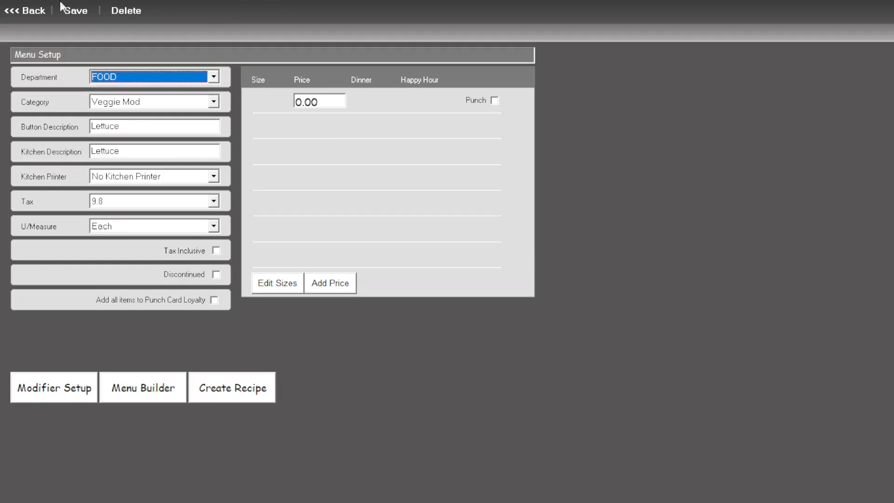
left_click(70, 12)
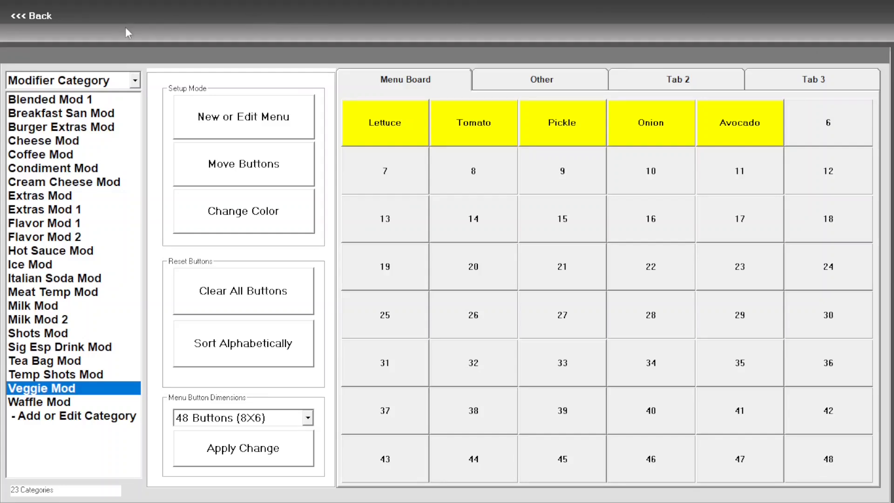
Create a modifier on the first button of Condiment Mod with department FOOD and description w/Mayo
left_click(51, 172)
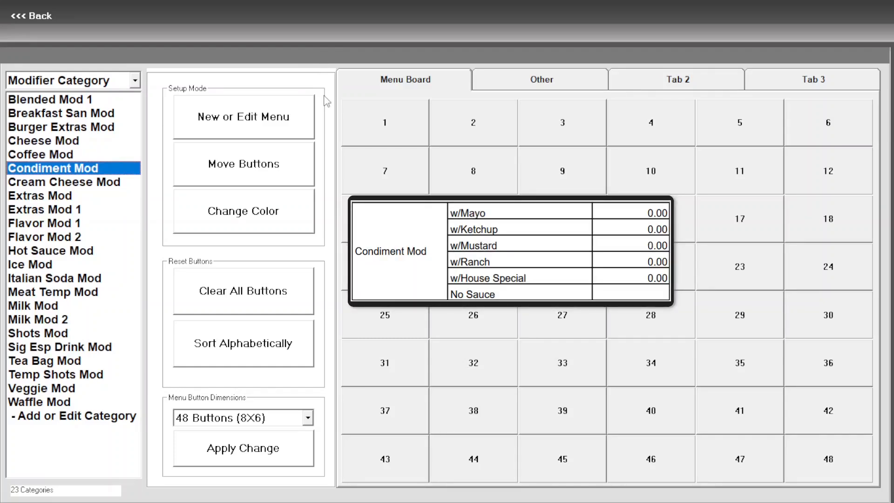
left_click(362, 113)
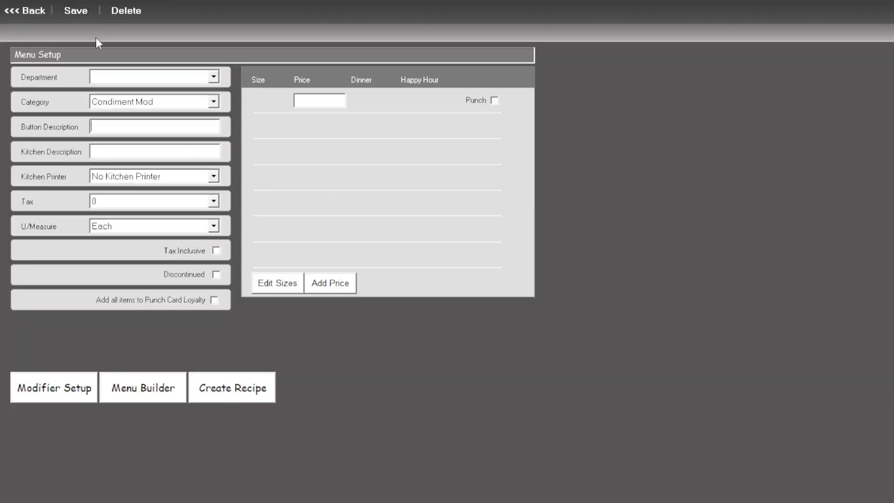
left_click(145, 80)
left_click(465, 145)
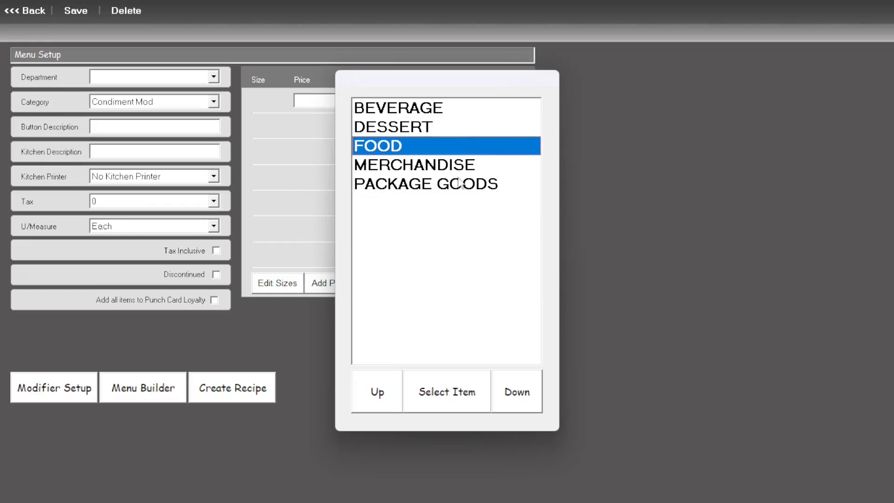
left_click(457, 409)
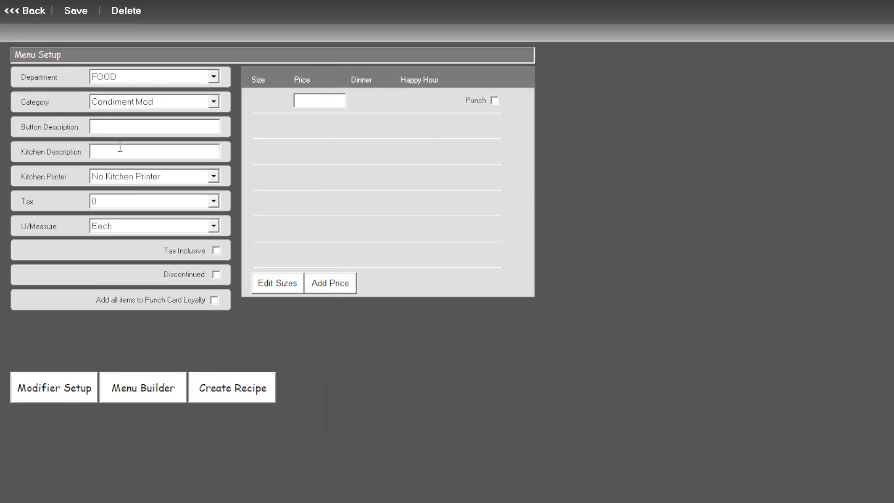
type("w/ Mayo")
key("Left")
key("Left")
key("Left")
key("Left")
key("BackSpace")
Set the w/Mayo modifier's tax to 9.8 and its price to 0, and save it
left_click(142, 201)
left_click(362, 143)
left_click(439, 127)
left_click(440, 417)
left_click(325, 100)
type("0")
left_click(81, 11)
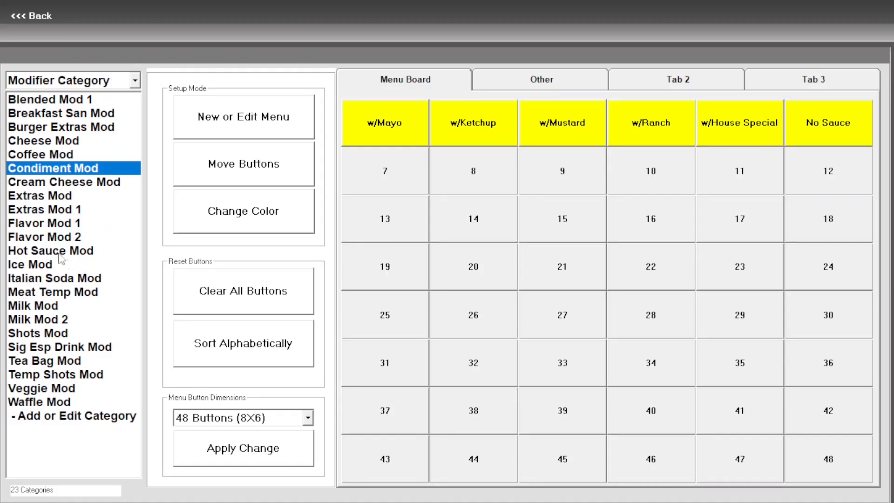
Create a modifier on the first button of Burger Extras Mod with department FOOD and description Double Meat
left_click(52, 129)
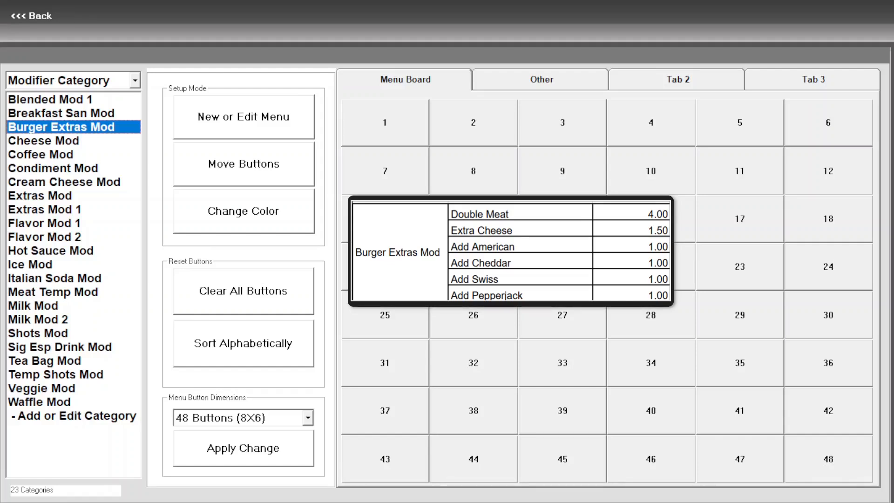
left_click(416, 128)
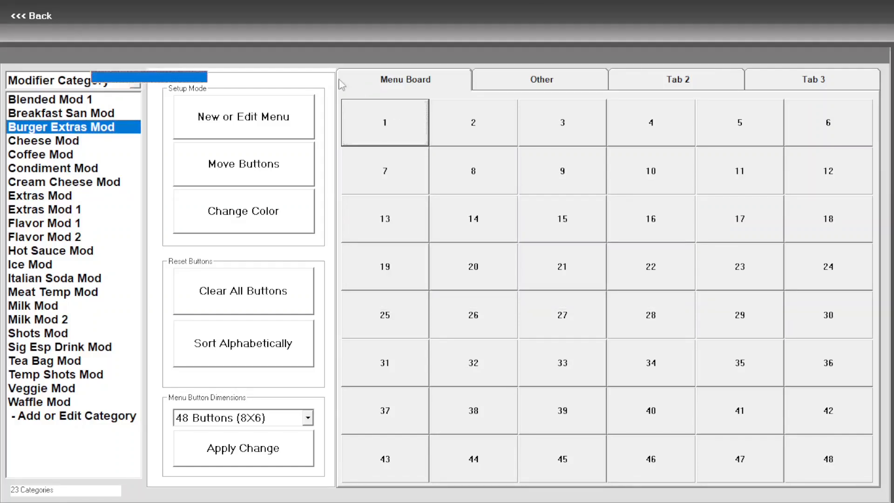
left_click(195, 80)
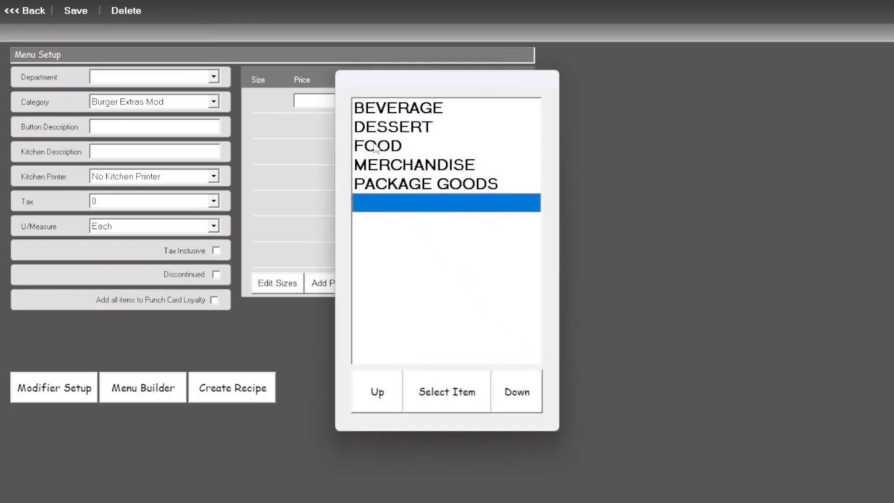
left_click(405, 148)
left_click(443, 397)
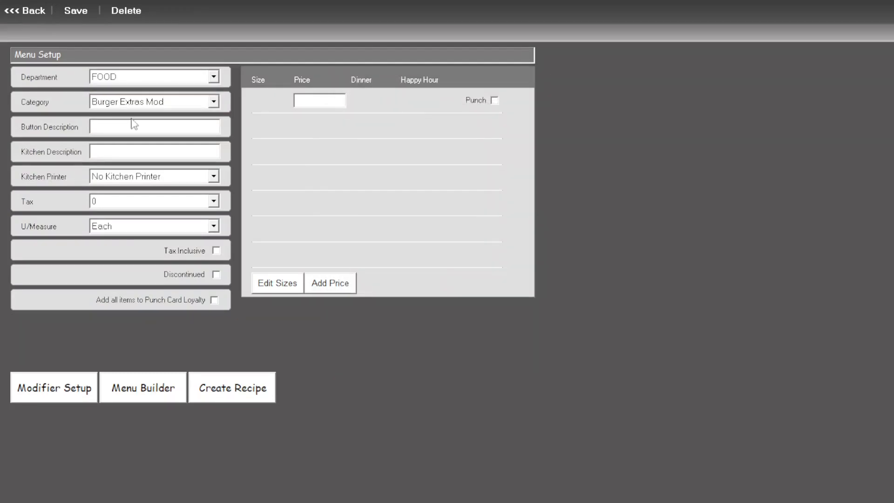
type("Double Meat")
Set the Double Meat modifier's tax to 9.8 and its price to 4.00, and save it
left_click(195, 203)
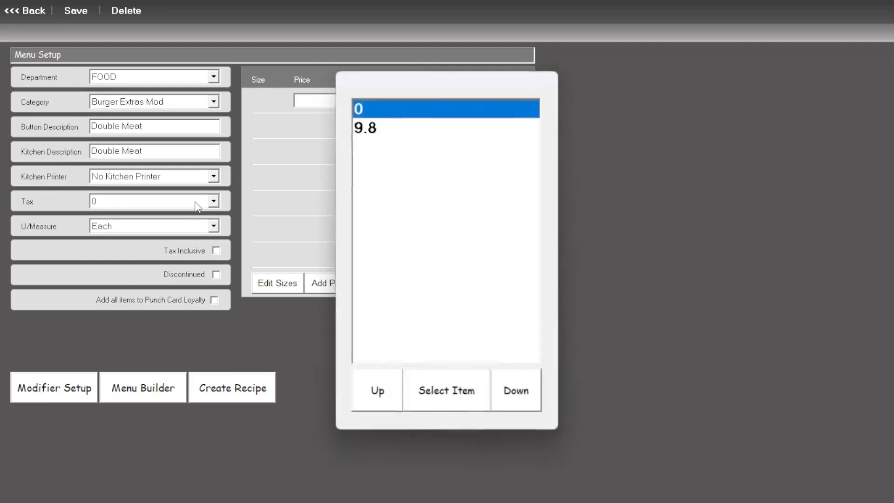
left_click(432, 133)
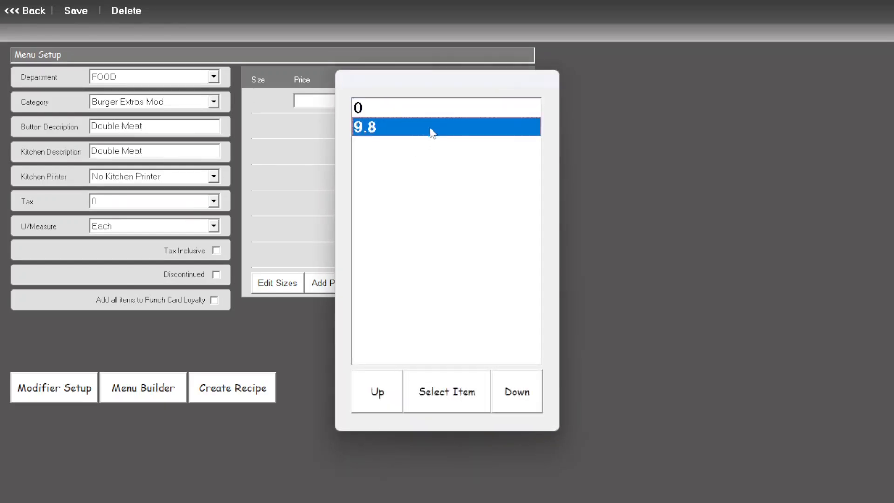
left_click(443, 392)
left_click(338, 101)
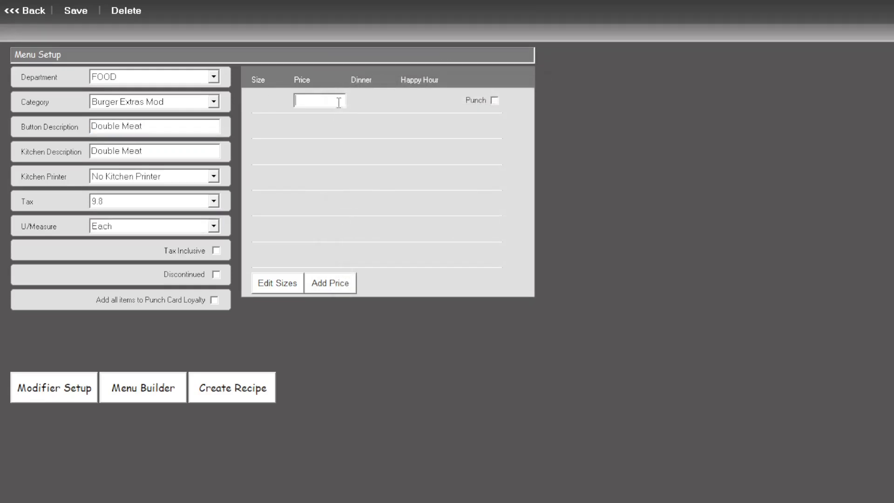
type("400")
key("Tab")
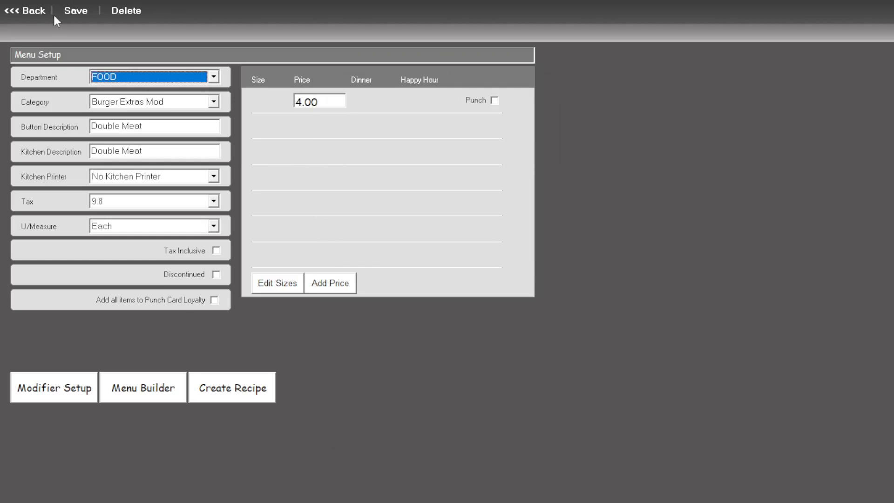
left_click(68, 12)
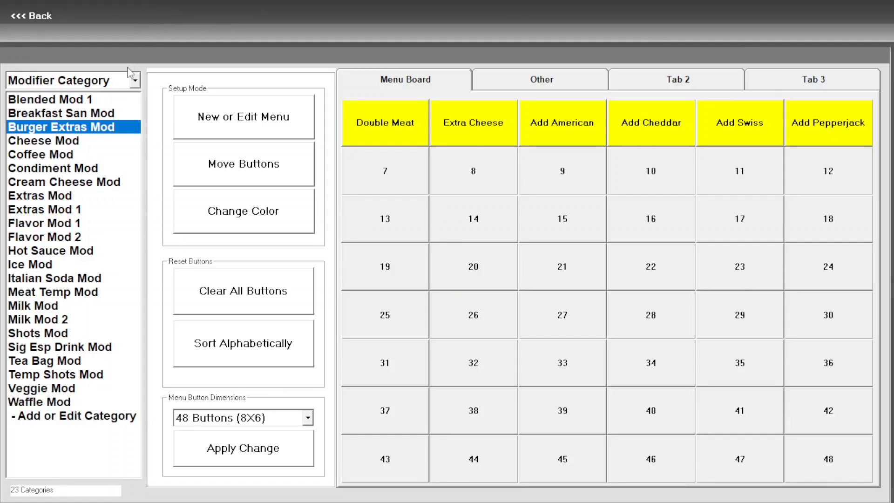
Open the modifier setup of the Hamburger item in the Burgers menu category
left_click(125, 82)
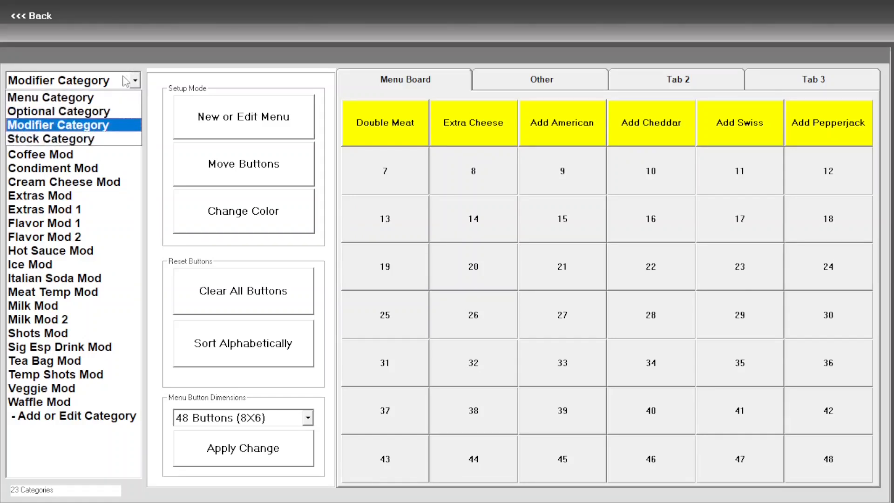
left_click(104, 100)
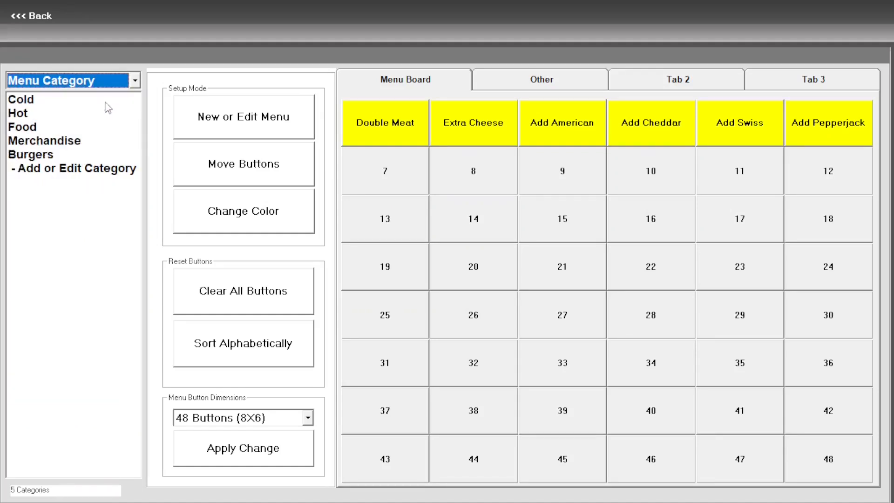
left_click(46, 156)
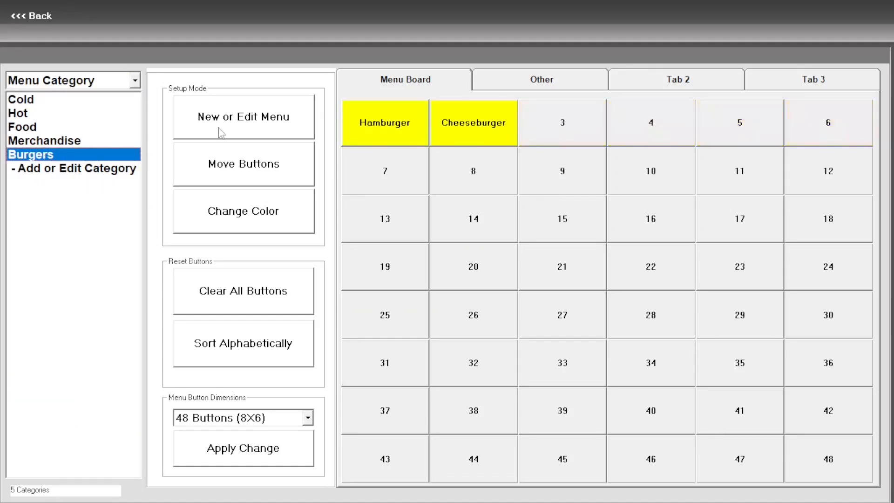
left_click(371, 123)
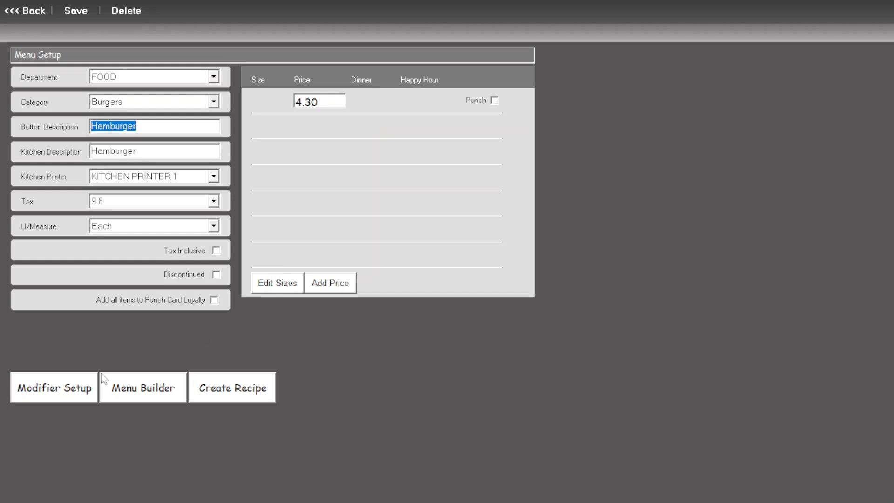
left_click(56, 392)
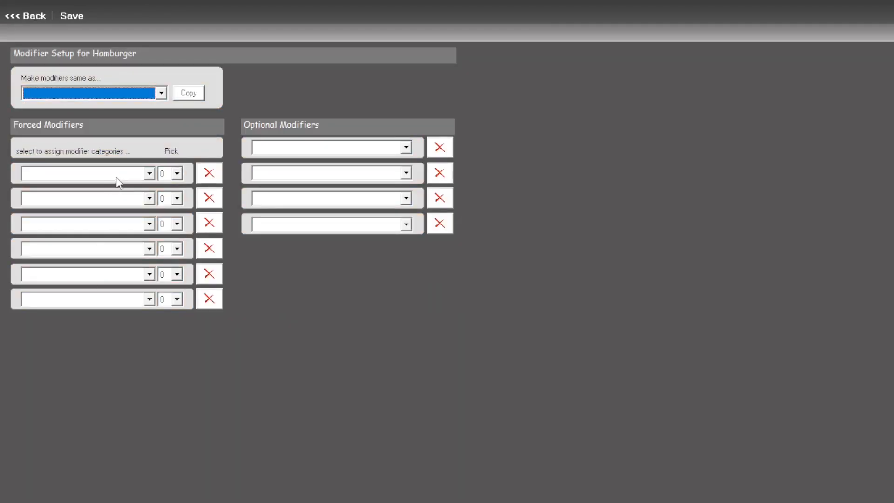
Assign Meat Temp Mod and Veggie Mod as the Hamburger's first and second forced modifiers
left_click(117, 178)
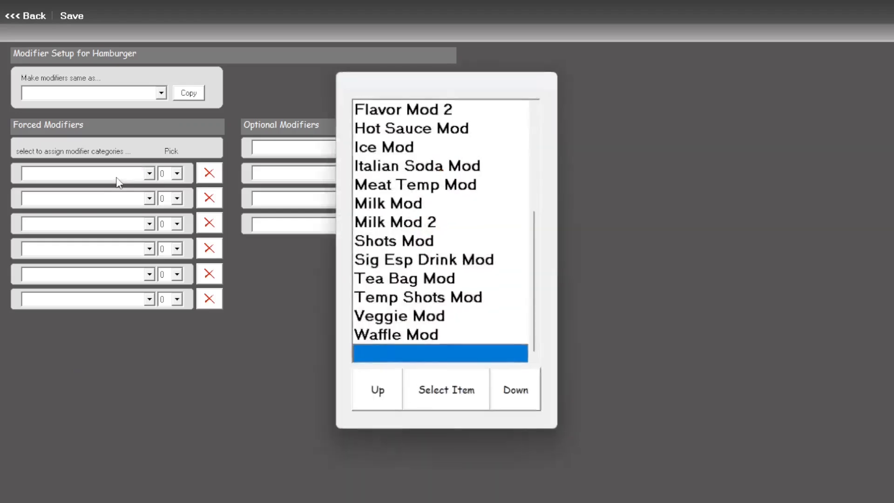
left_click(451, 188)
left_click(445, 392)
left_click(78, 199)
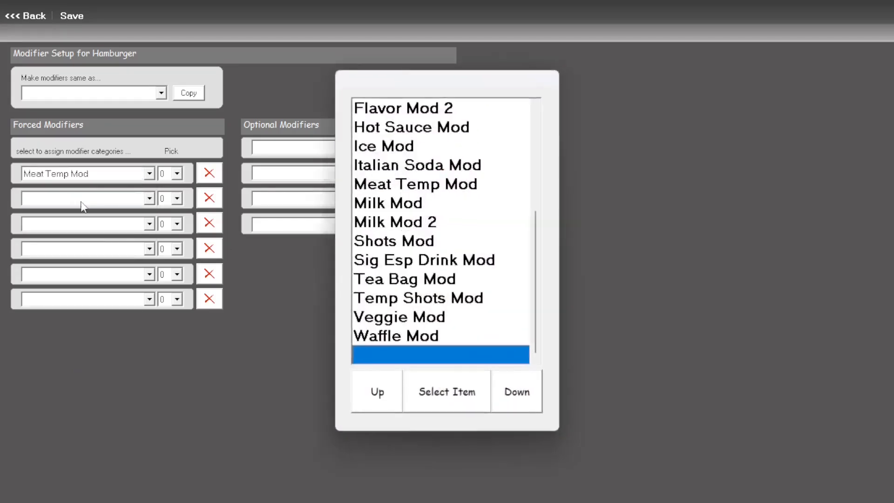
left_click(419, 322)
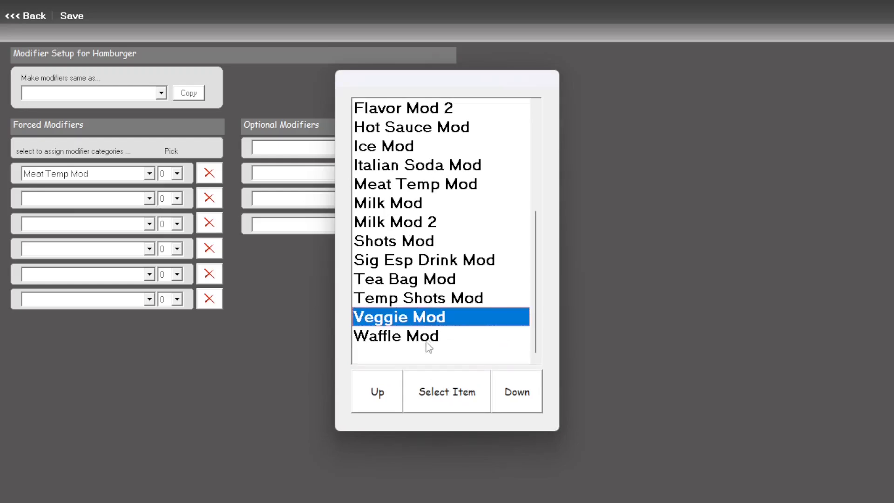
left_click(429, 389)
Assign Condiment Mod and Burger Extras Mod as the Hamburger's third and fourth forced modifiers
left_click(132, 232)
scroll(387, 249, "up", 5)
left_click(423, 208)
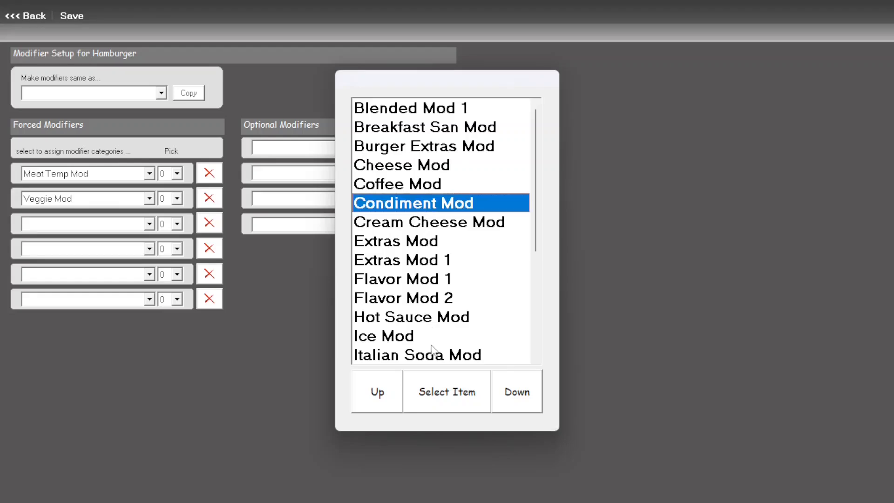
left_click(437, 404)
left_click(71, 252)
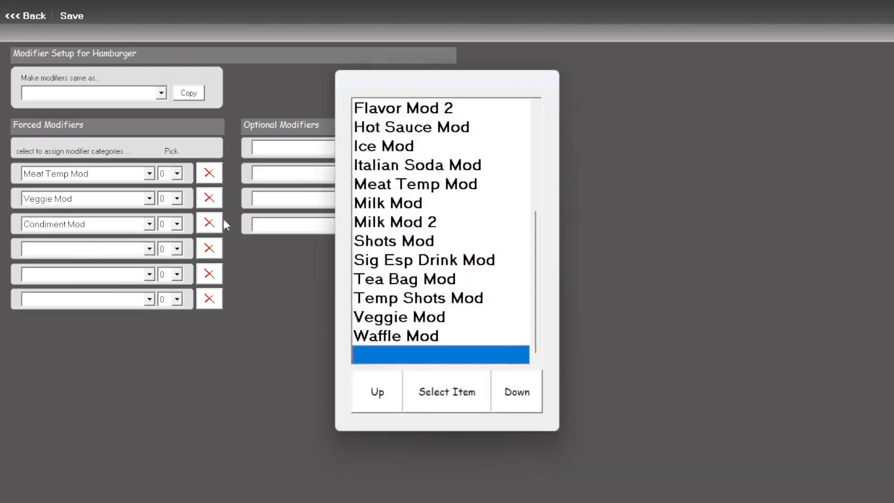
scroll(409, 209, "up", 5)
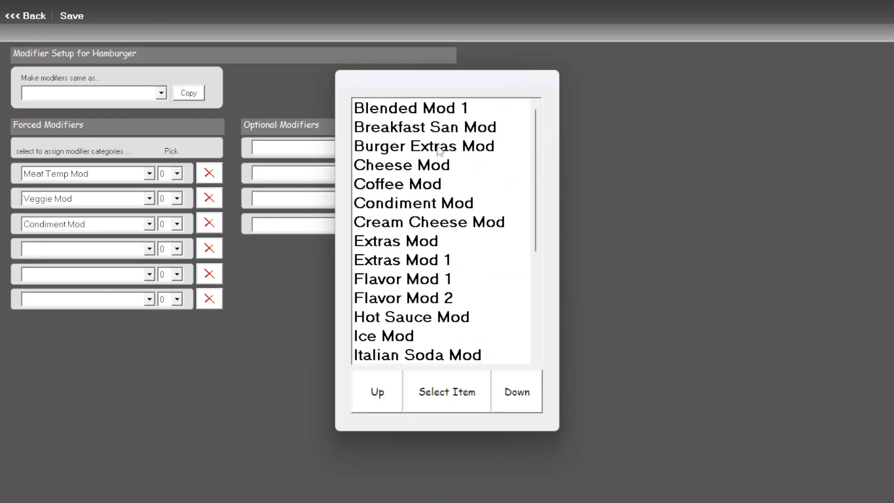
left_click(439, 148)
left_click(463, 396)
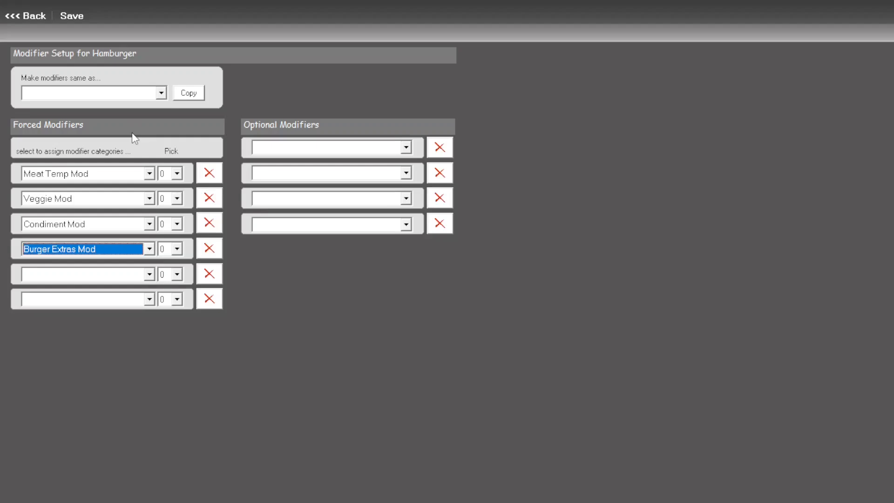
Set the pick count of the Hamburger's Meat Temp Mod to 1, save the modifier setup and return to the menu board
left_click(177, 174)
left_click(371, 127)
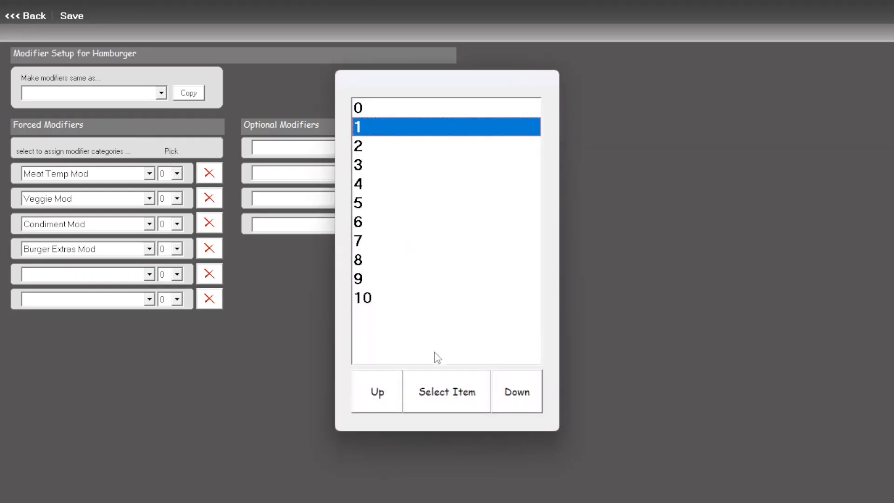
left_click(444, 383)
left_click(70, 16)
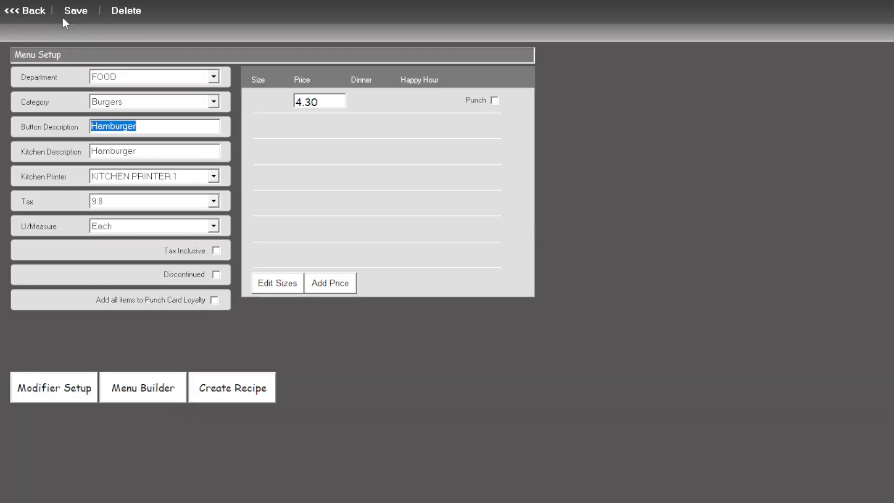
left_click(27, 10)
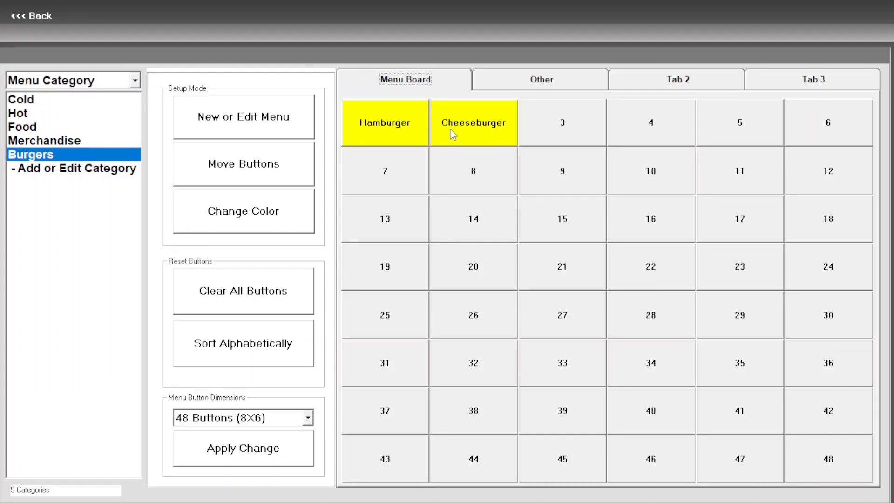
Copy the Hamburger's modifier assignments into the Cheeseburger's modifier setup
left_click(452, 135)
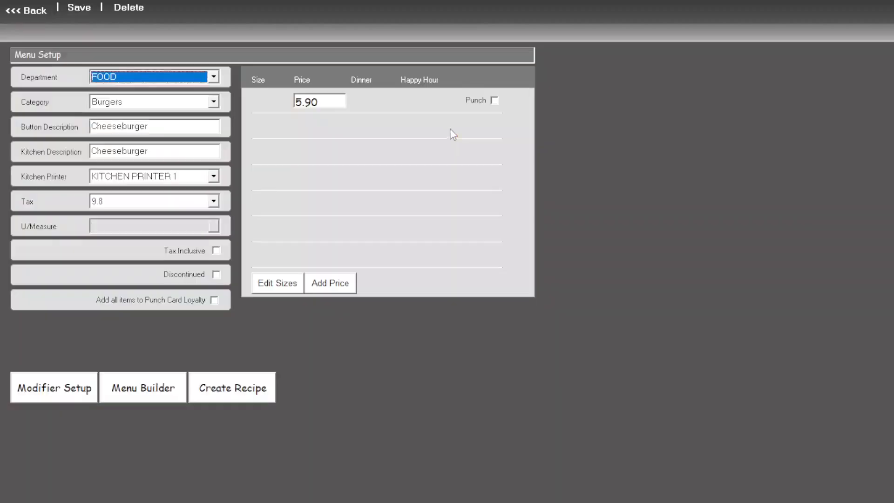
left_click(41, 395)
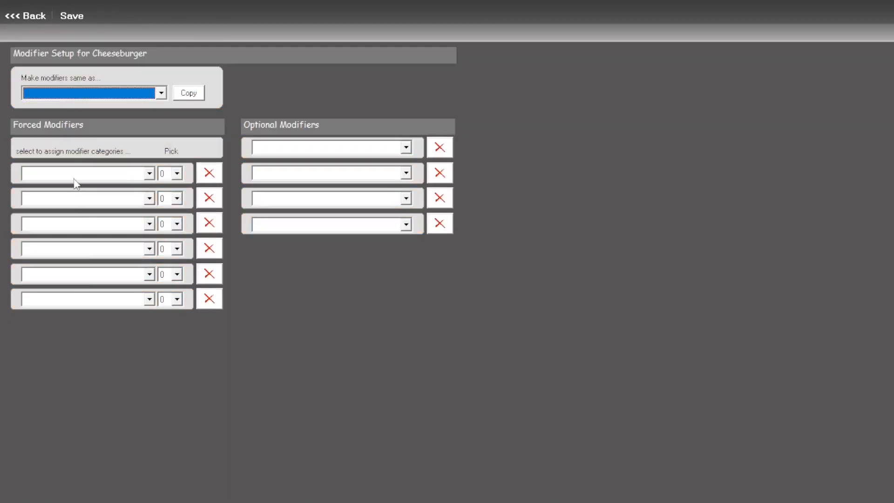
left_click(103, 96)
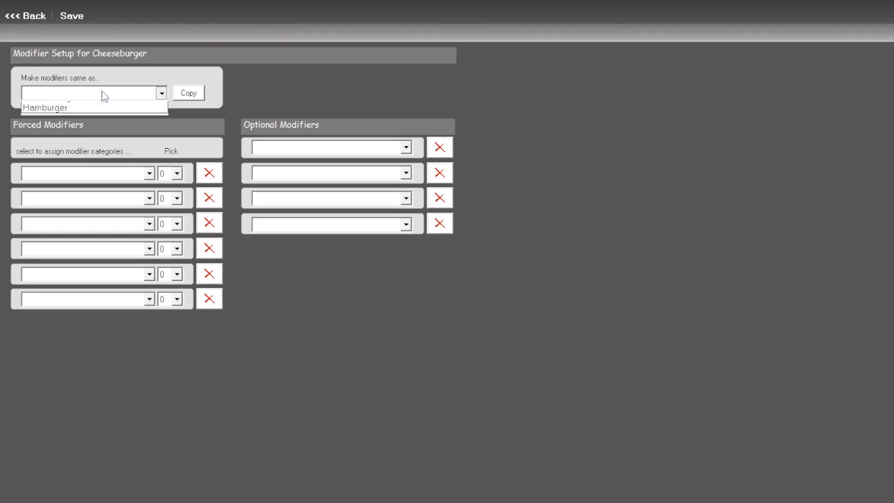
left_click(88, 115)
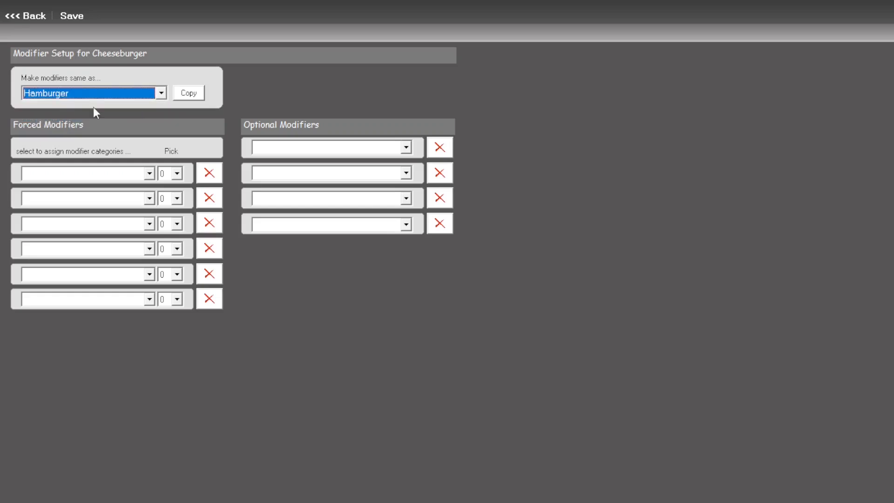
left_click(186, 95)
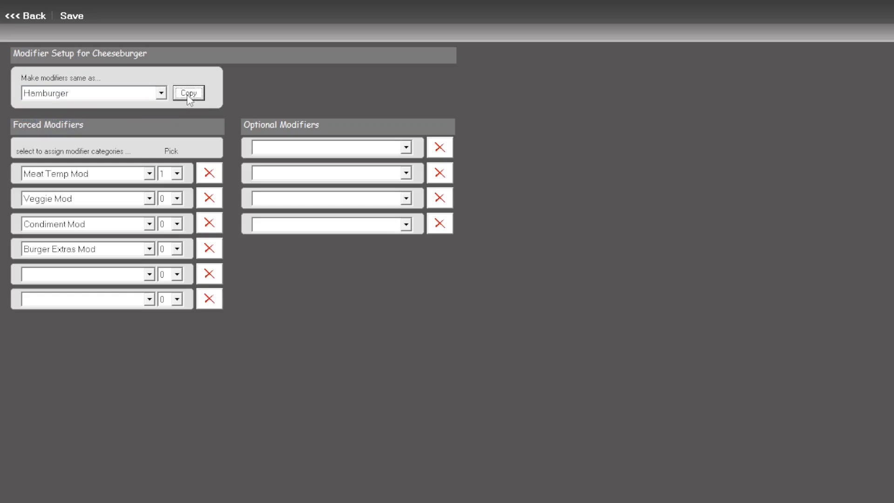
Add Cheese Mod as the Cheeseburger's fifth forced modifier with a pick count of 1
left_click(93, 281)
scroll(390, 198, "up", 3)
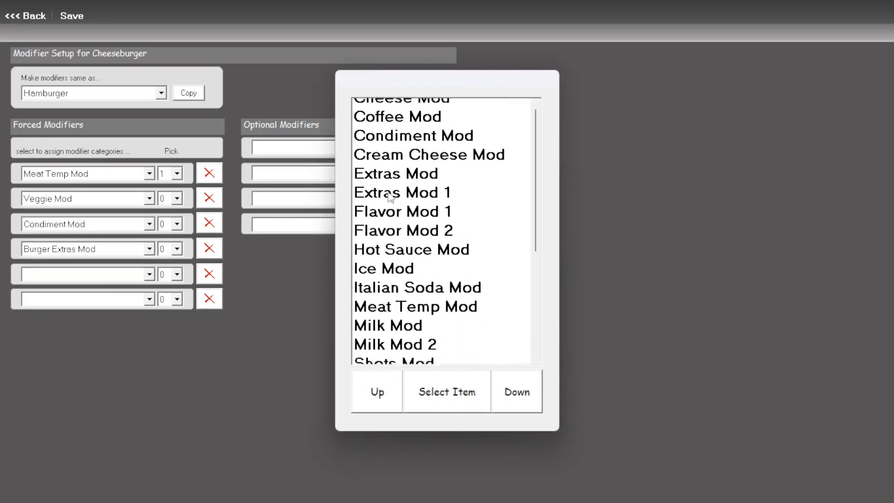
scroll(390, 197, "up", 2)
left_click(426, 168)
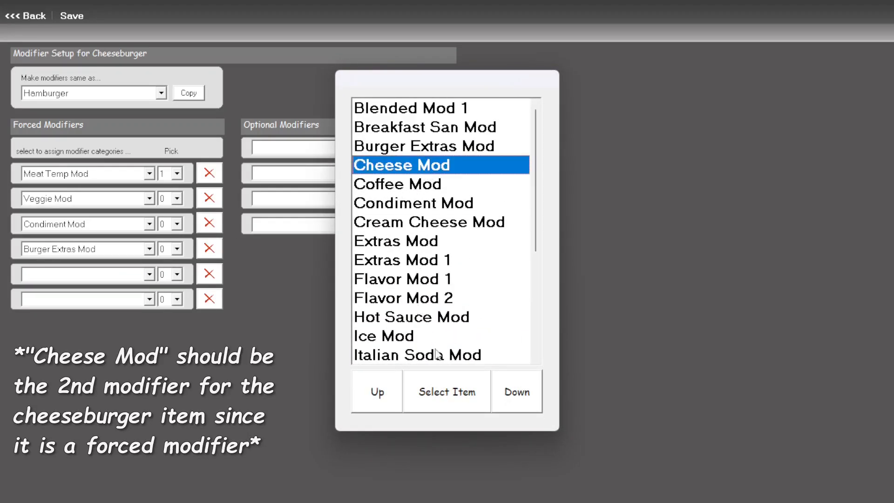
left_click(475, 409)
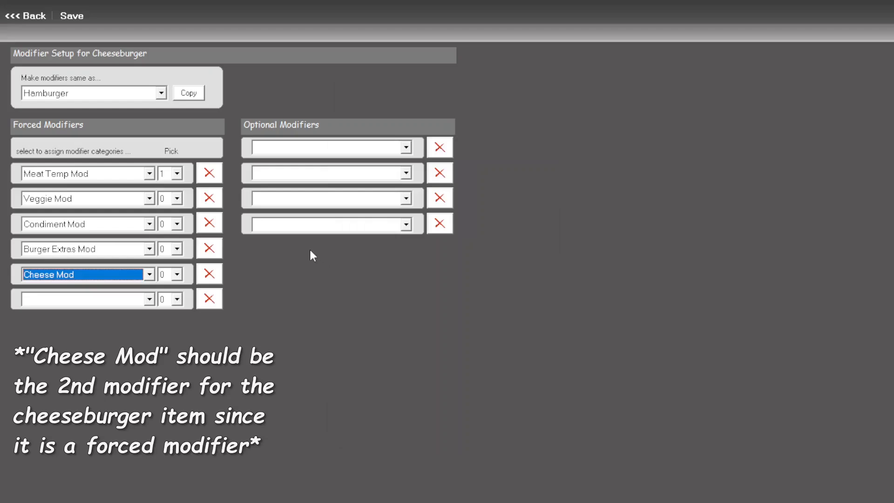
left_click(166, 275)
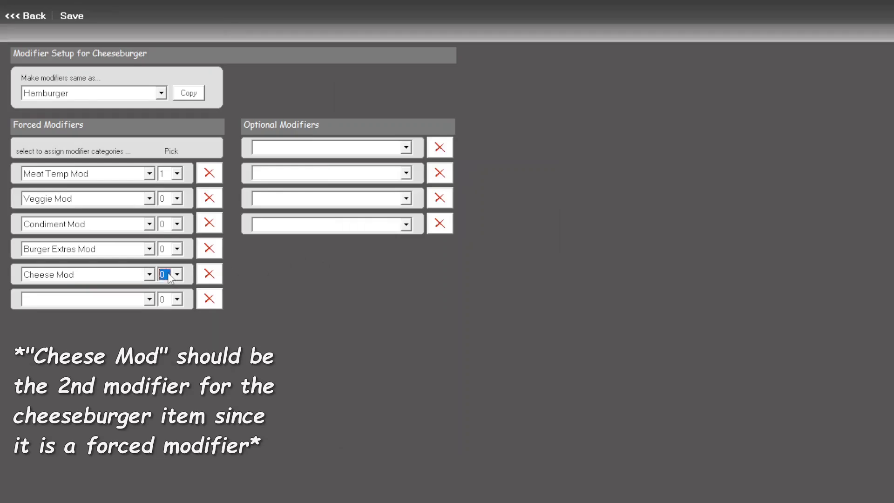
left_click(369, 126)
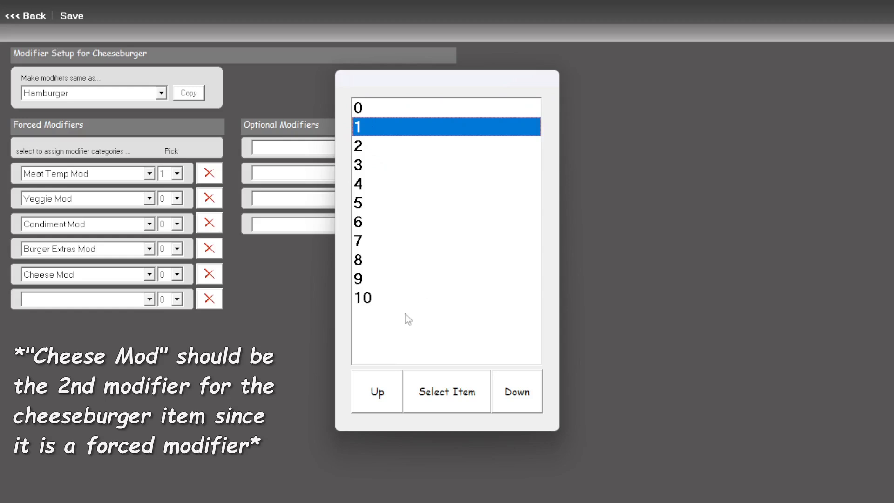
left_click(469, 393)
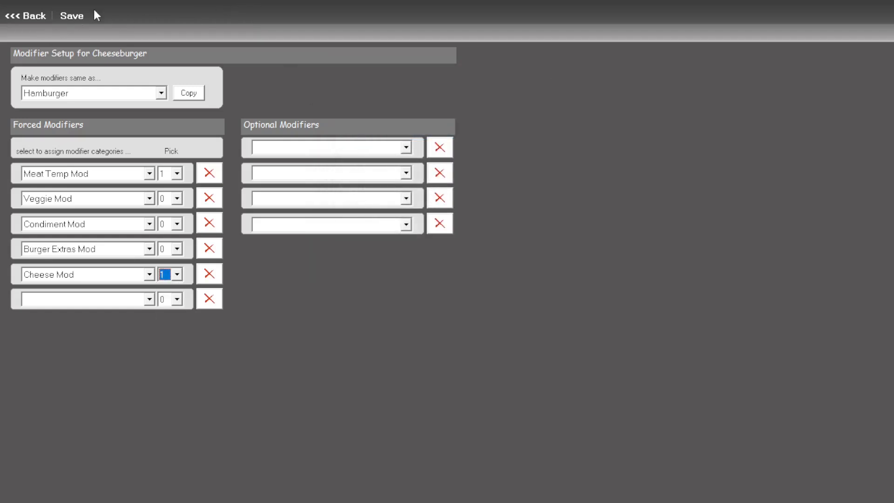
Save the Cheeseburger's modifier setup, exit the menu setup and open order taking
left_click(73, 16)
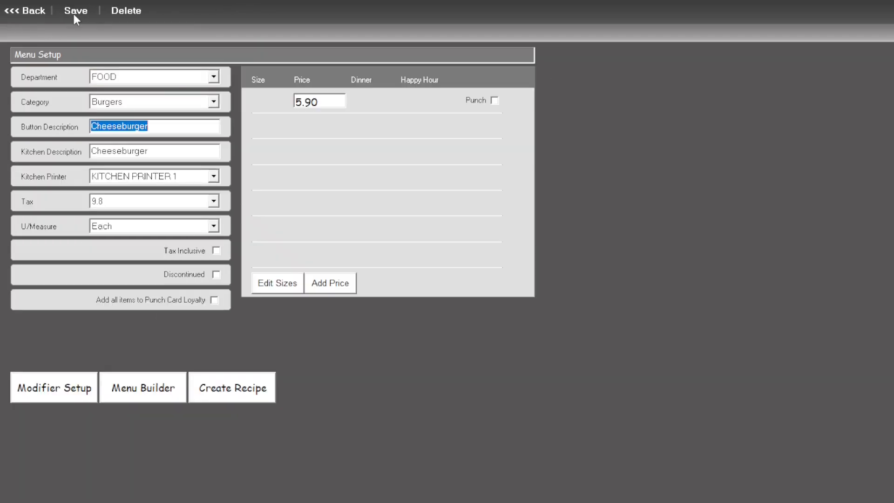
left_click(25, 15)
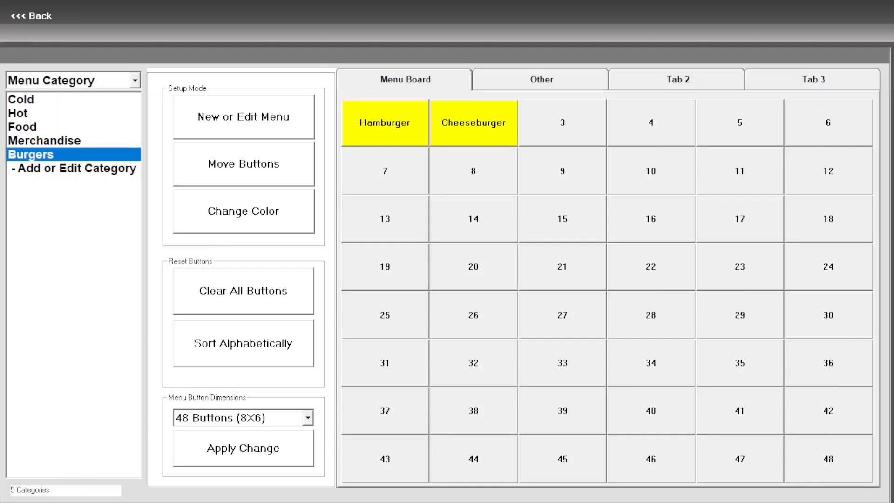
left_click(29, 15)
left_click(14, 485)
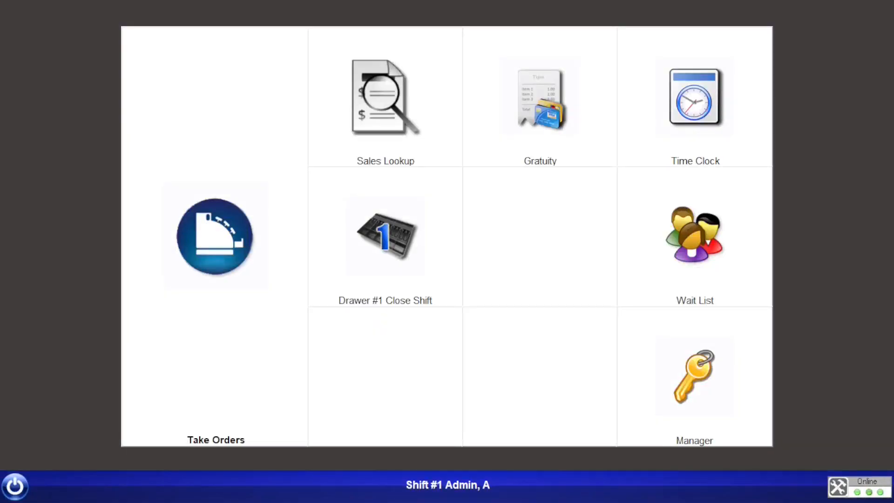
left_click(167, 180)
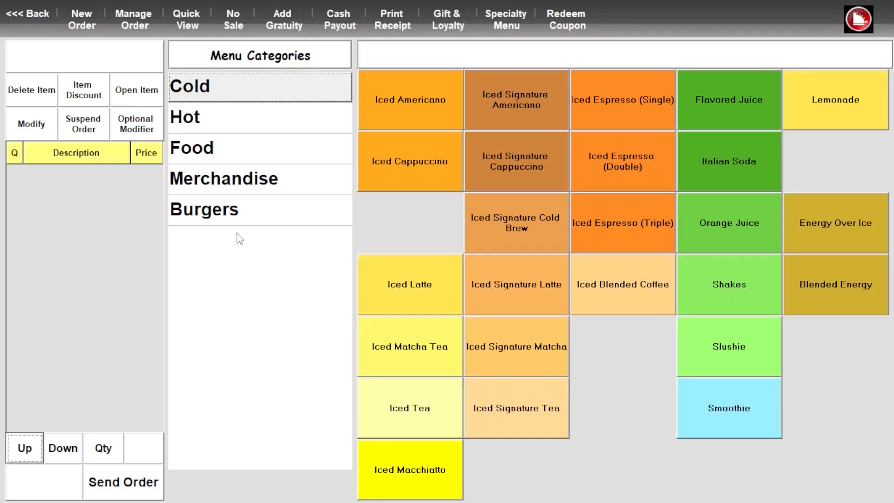
Add a 32oz Iced Macchiatto to the order with 3 Shot, White Coffee (up to 6 shots) and Half Reg/Half Decaf
left_click(433, 495)
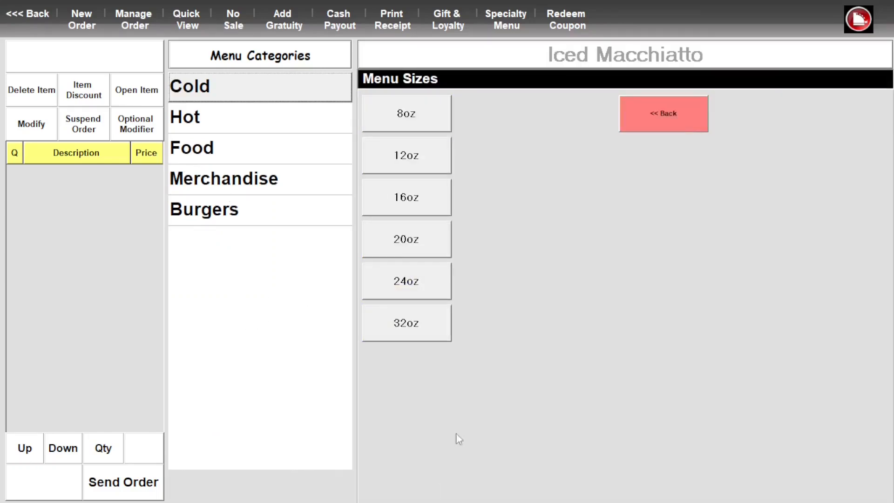
left_click(414, 325)
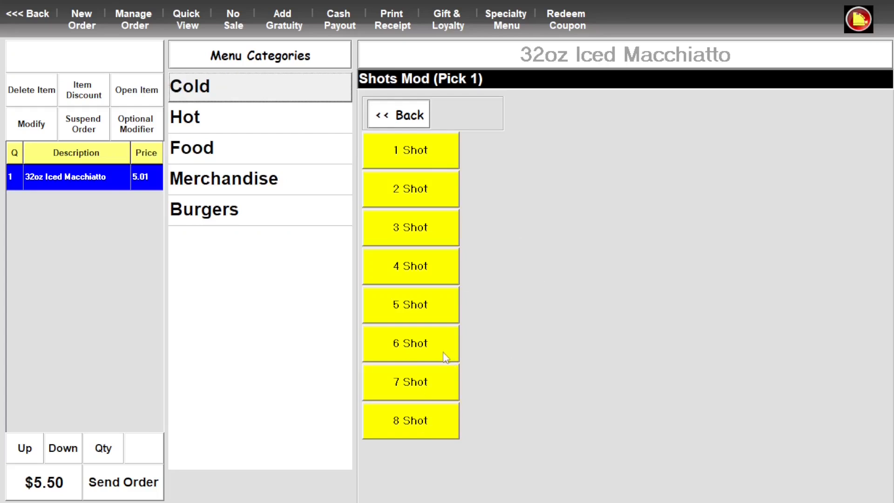
left_click(435, 231)
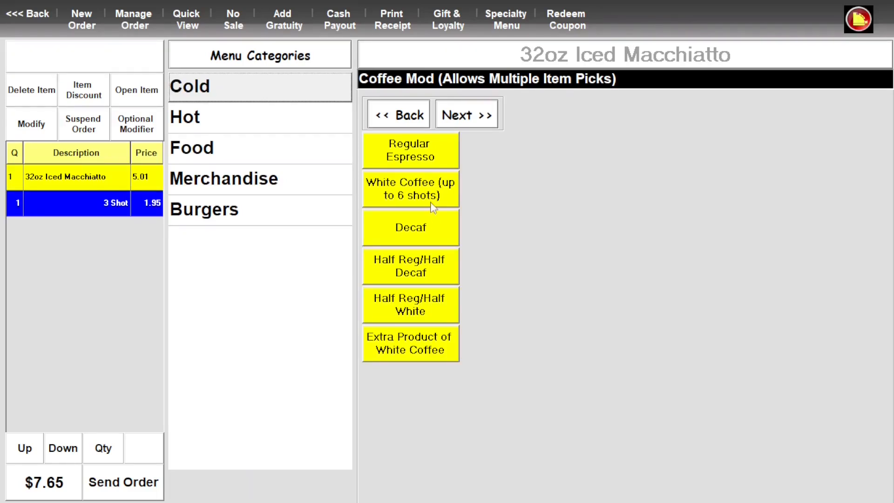
left_click(432, 207)
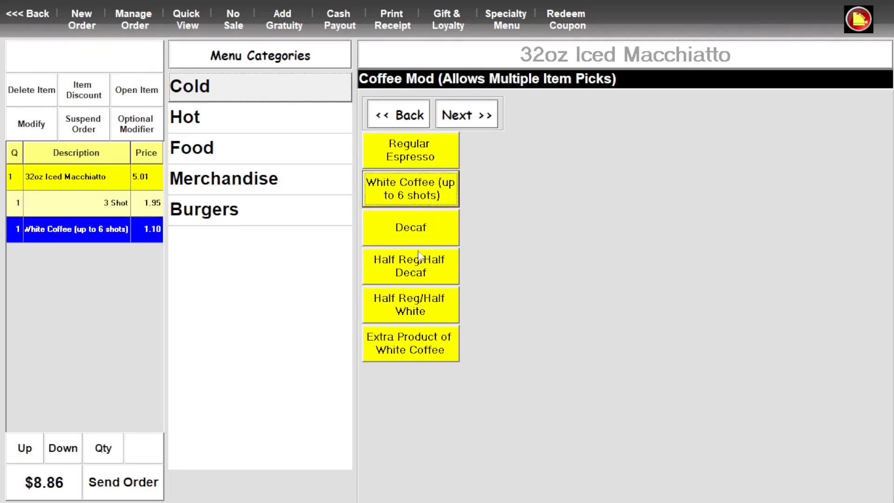
left_click(420, 260)
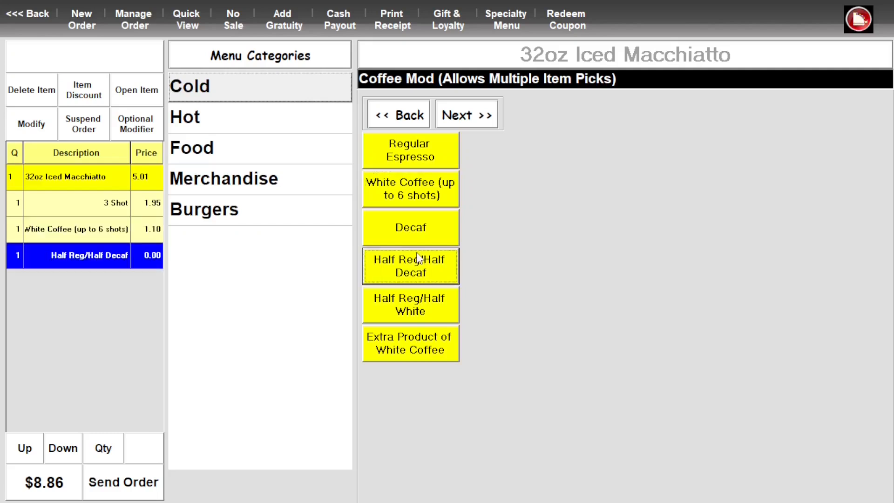
left_click(450, 124)
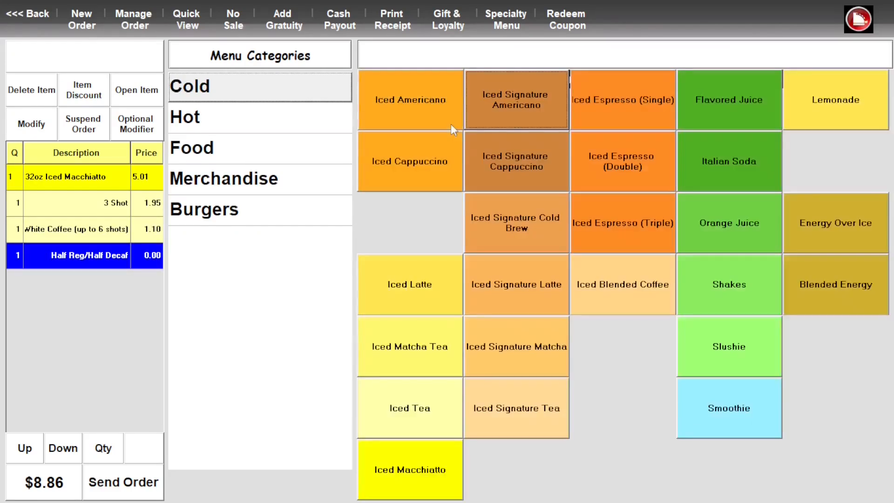
Add a Hamburger from the Burgers category, cooked Medium, with Tomato and Pickle as its veggies
left_click(270, 228)
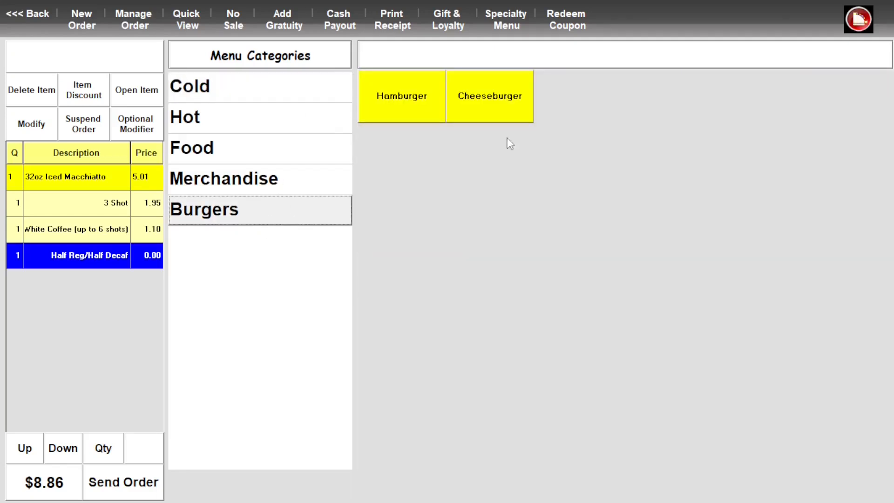
left_click(423, 109)
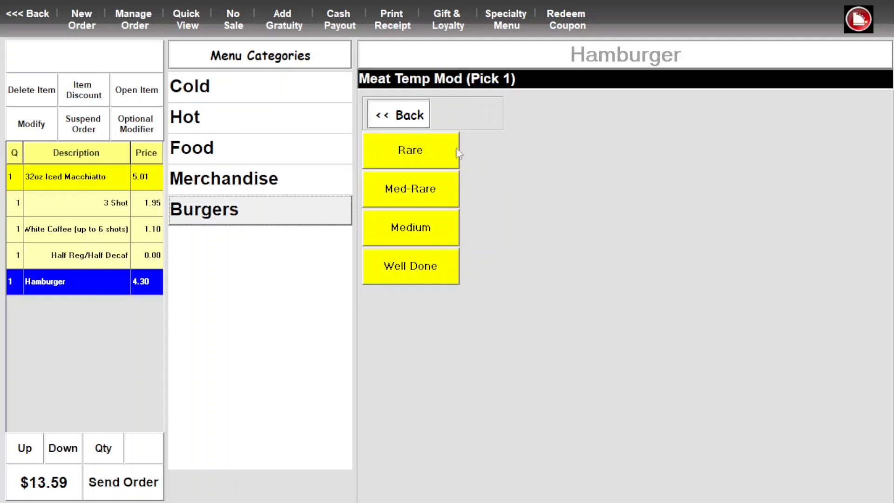
left_click(442, 225)
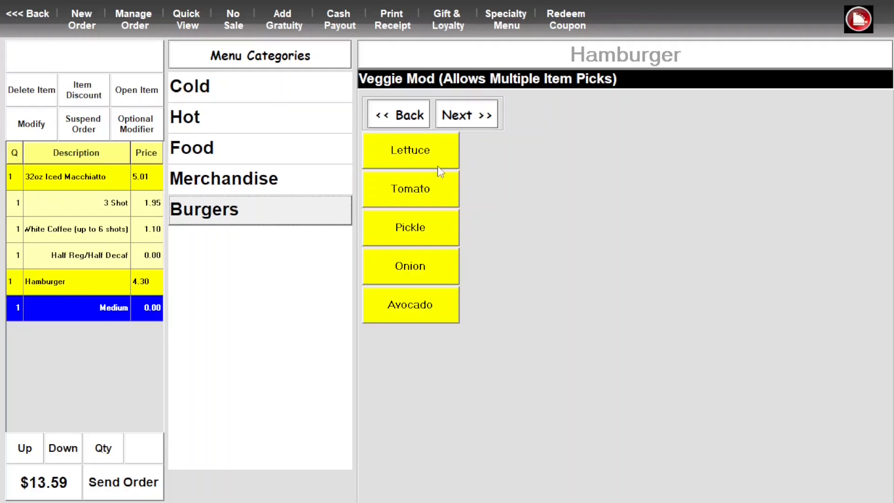
left_click(431, 195)
left_click(428, 233)
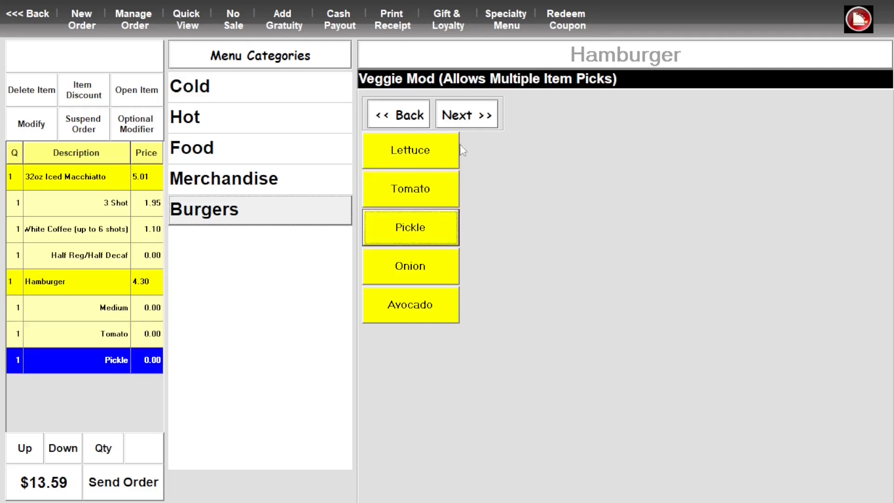
left_click(466, 122)
Complete the Hamburger with mayo, ketchup and mustard as condiments and Extra Cheese as its burger extra
left_click(444, 167)
left_click(445, 183)
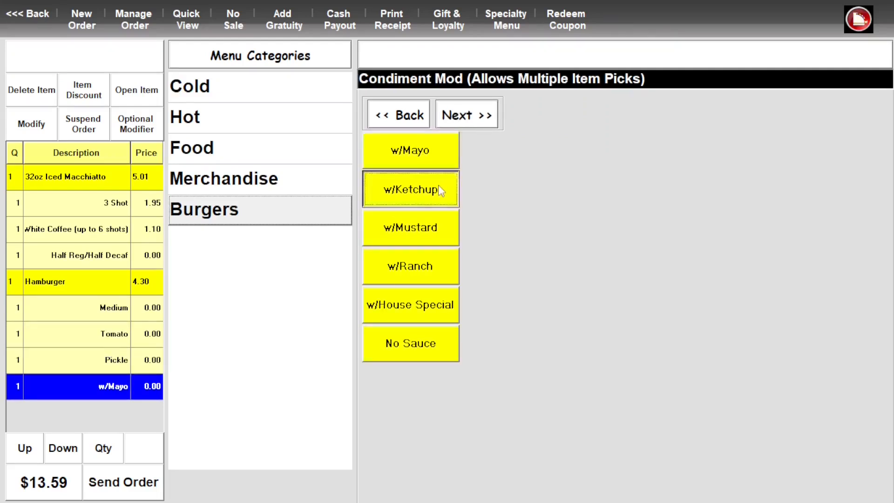
left_click(436, 223)
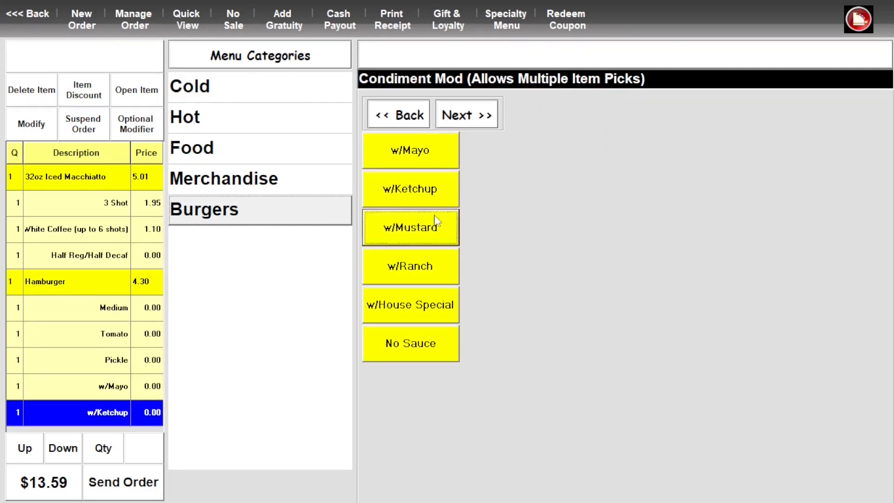
left_click(468, 123)
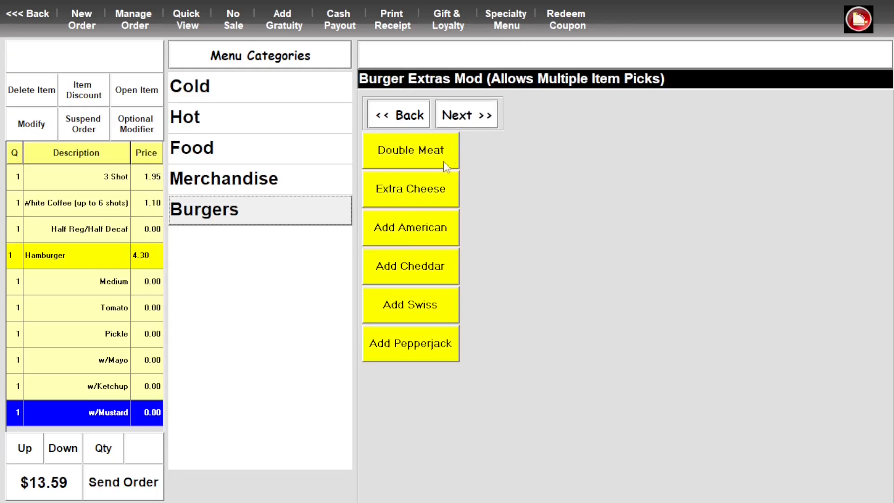
left_click(434, 189)
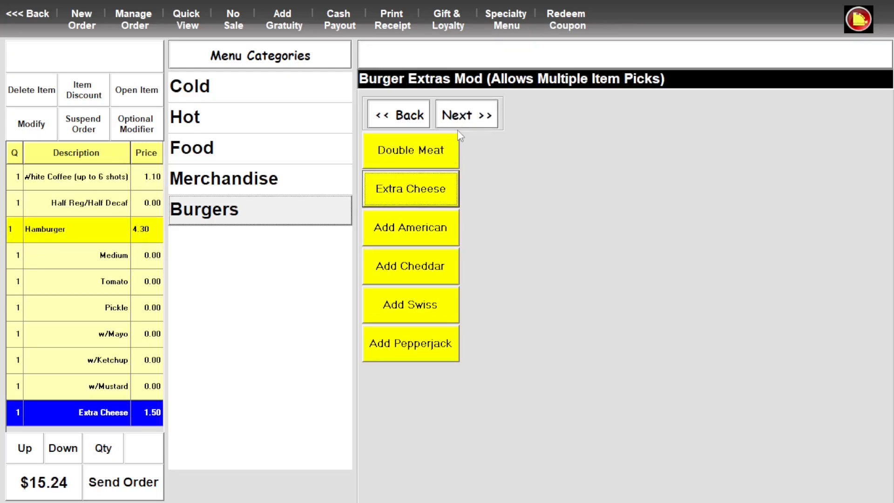
left_click(468, 123)
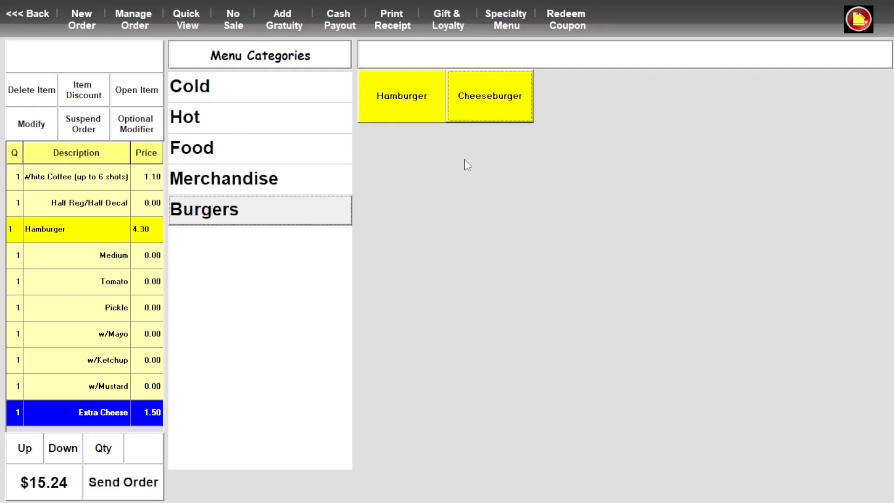
Add a Cheeseburger to the order, cooked Rare, with Tomato as its veggie and mustard as its condiment
left_click(484, 111)
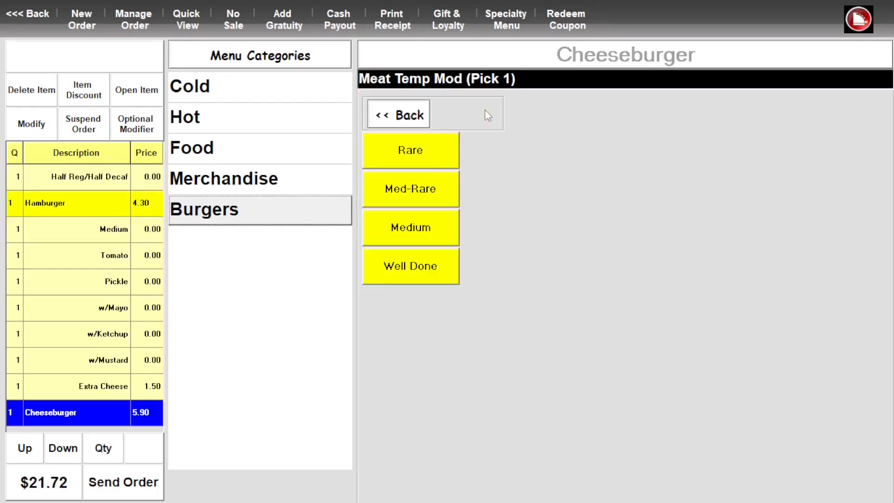
left_click(441, 161)
left_click(426, 192)
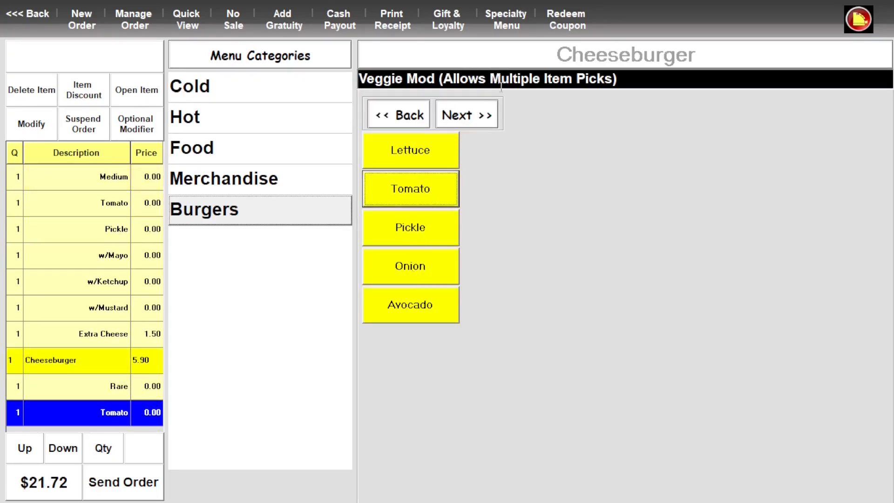
left_click(492, 112)
left_click(442, 233)
left_click(472, 123)
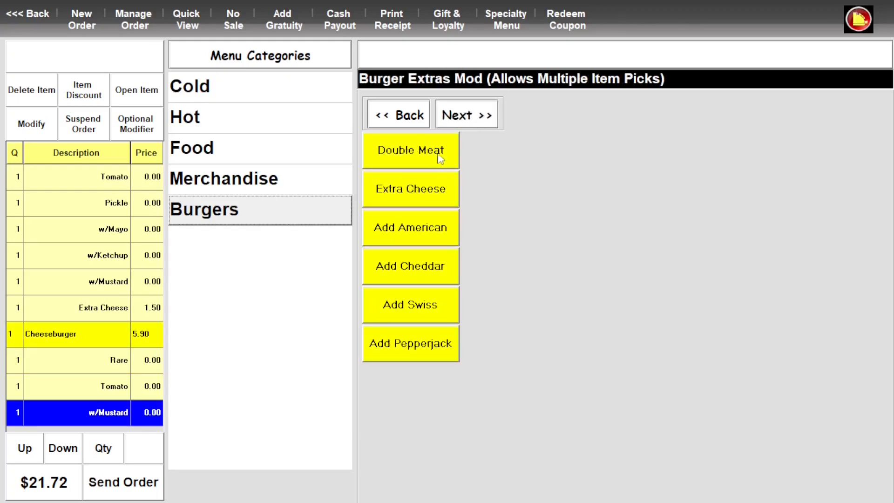
Give the Cheeseburger the extras Double Meat and Add American, and continue to its cheese selection
left_click(440, 155)
left_click(438, 228)
left_click(478, 115)
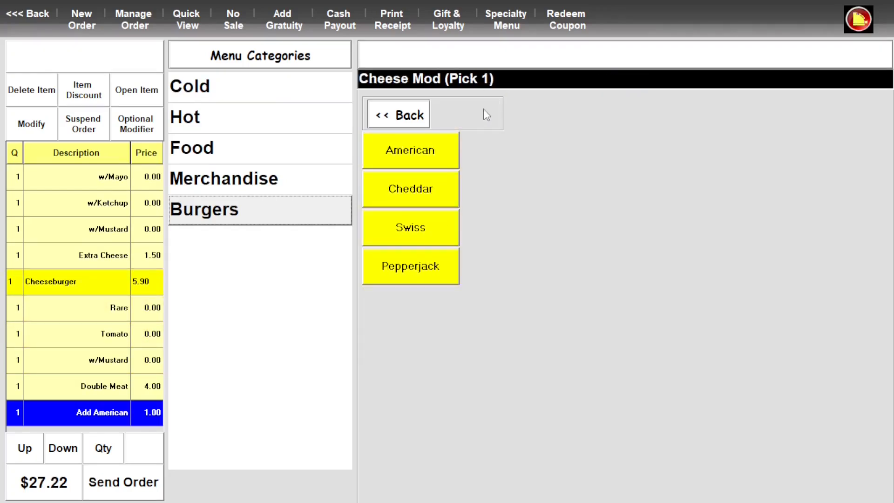